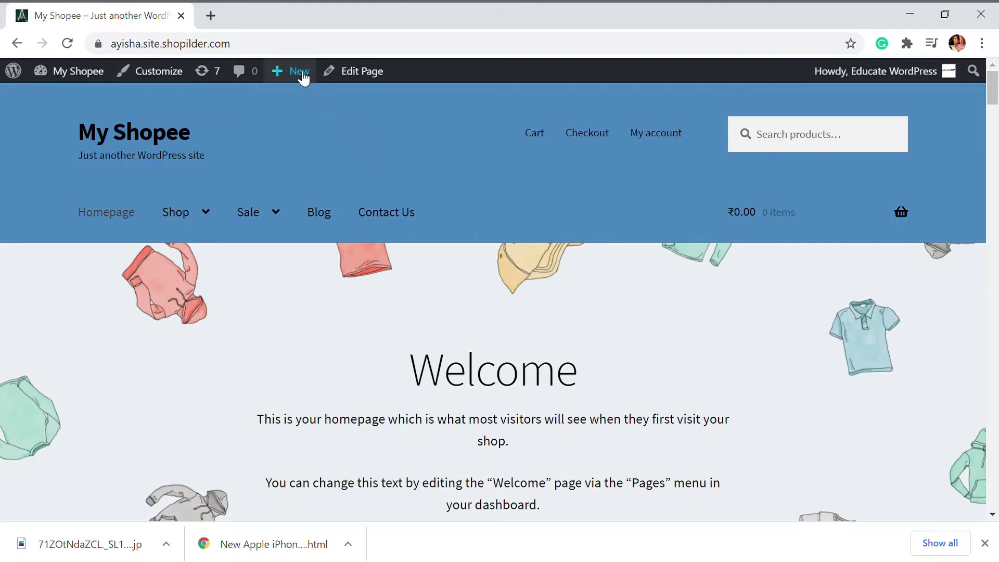
Start a new product and name it "IPhone 12".
mouse_move(299, 72)
left_click(292, 166)
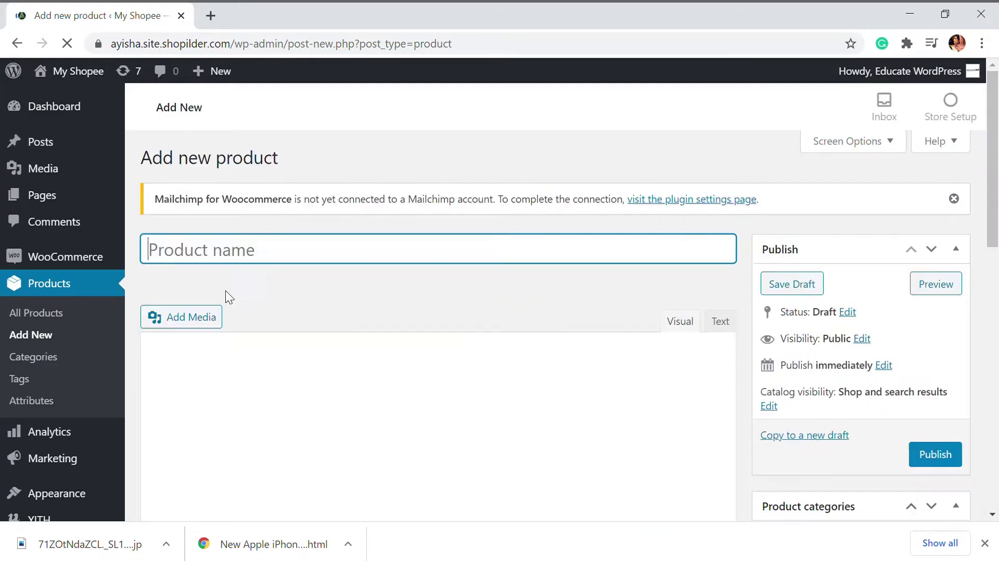
type("Iphone")
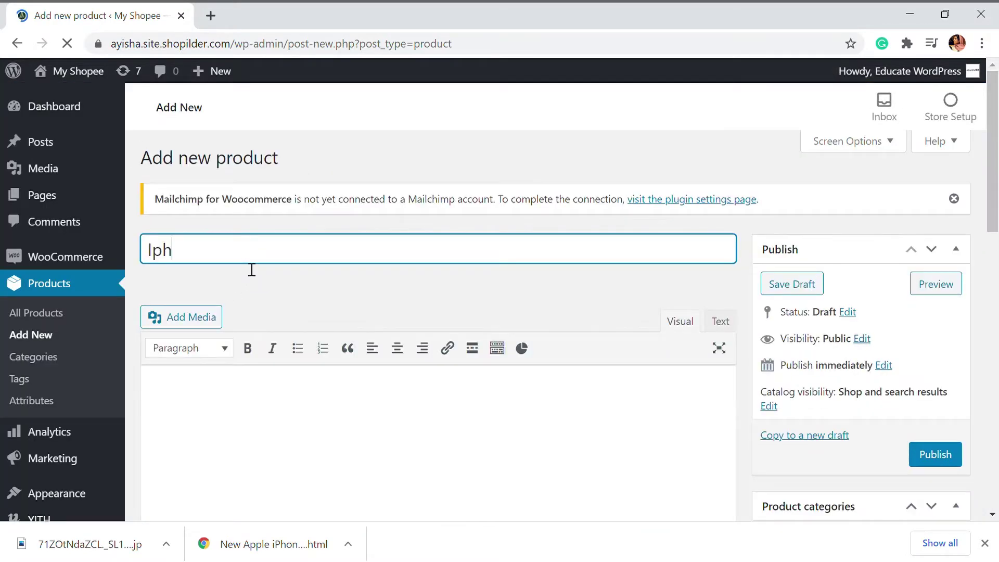
key("BackSpace")
key("BackSpace")
key("BackSpace")
key("BackSpace")
key("BackSpace")
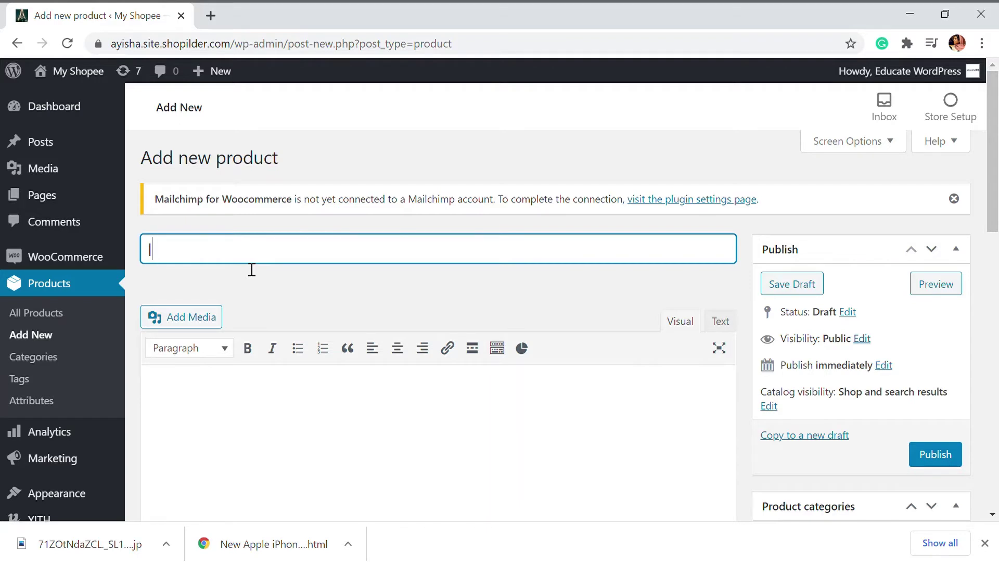
type("Phone 1")
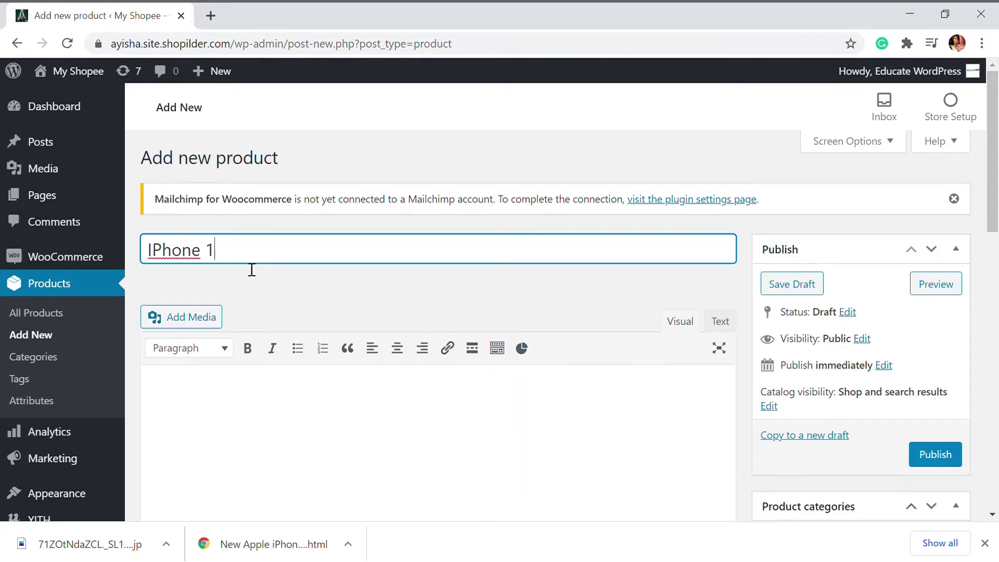
type("2")
Set the product type to Grouped product and enter 273648 as its SKU.
scroll(310, 256, "down", 4)
scroll(261, 234, "up", 3)
scroll(260, 205, "down", 7)
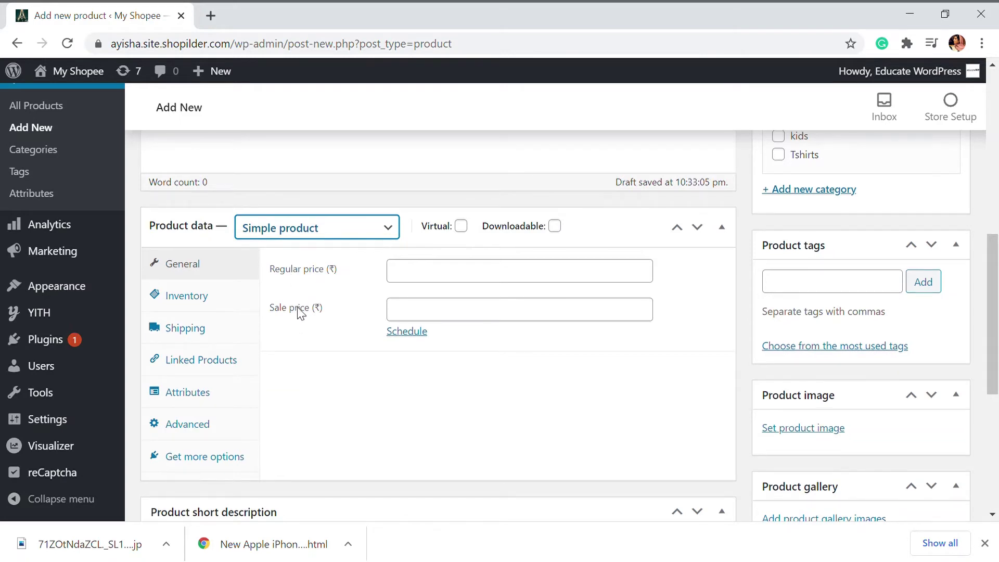
key("Down")
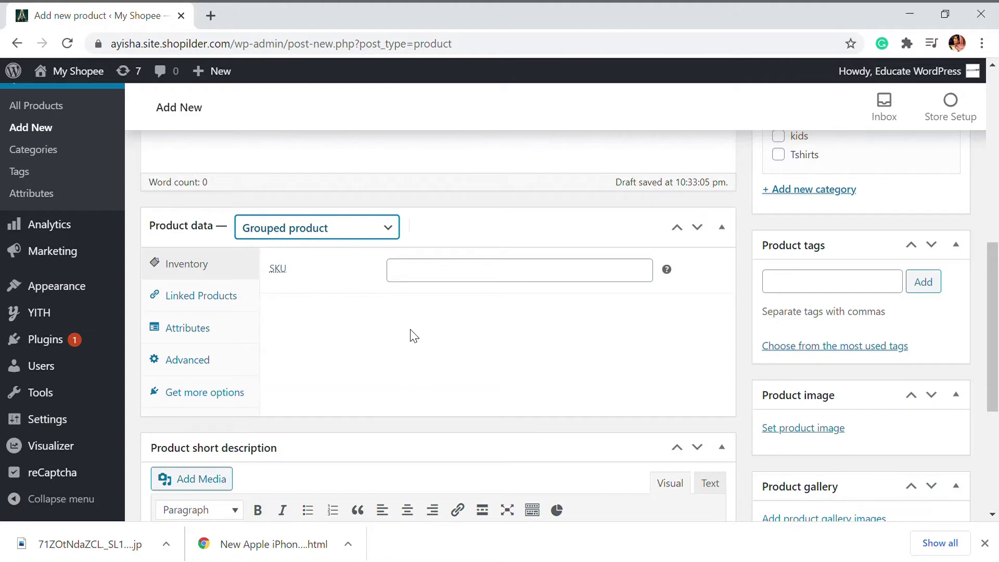
scroll(371, 356, "up", 1)
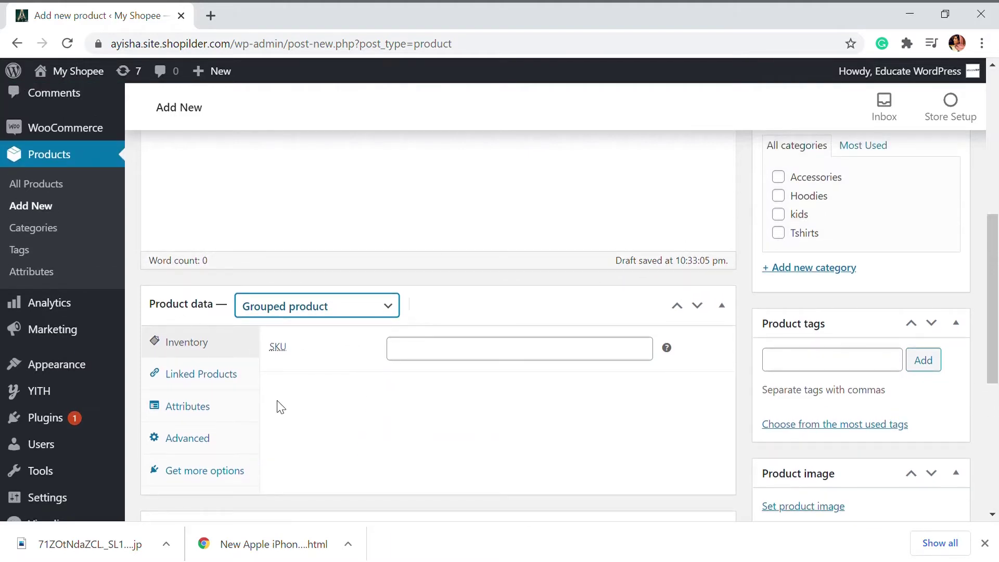
scroll(388, 415, "down", 1)
left_click(402, 273)
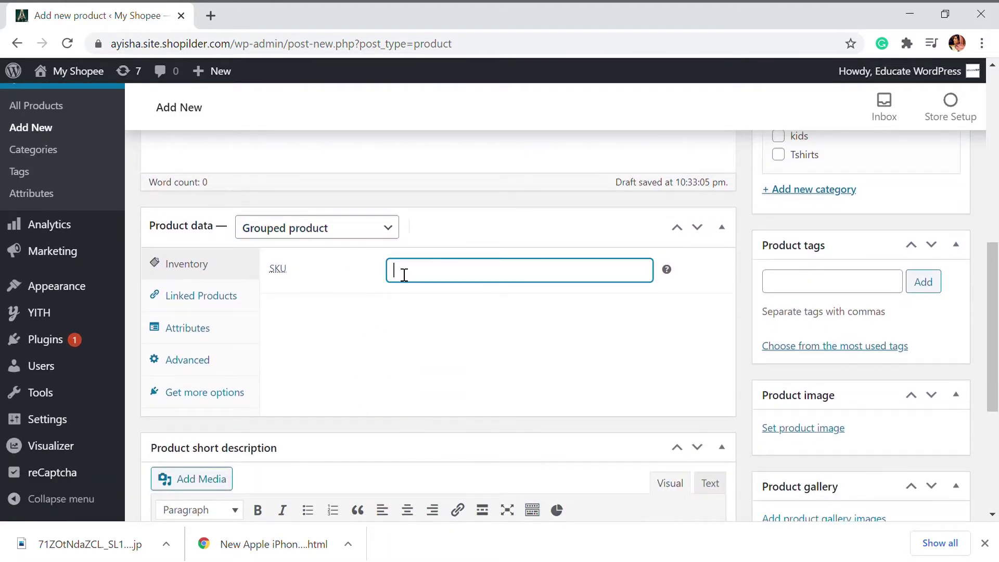
type("273648")
Set the blue iPhone picture from the media library as the product image.
scroll(455, 357, "down", 1)
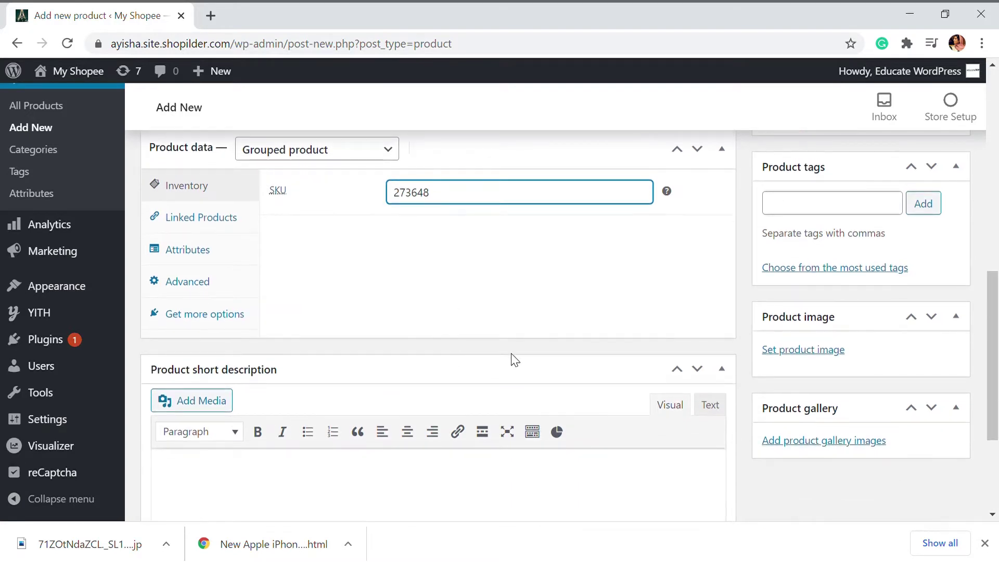
left_click(814, 356)
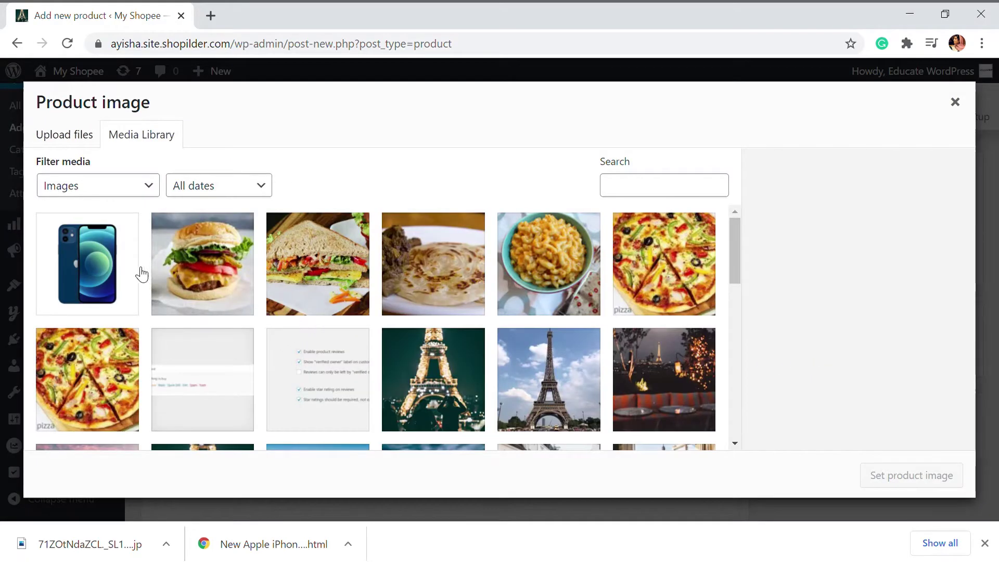
left_click(136, 274)
left_click(891, 476)
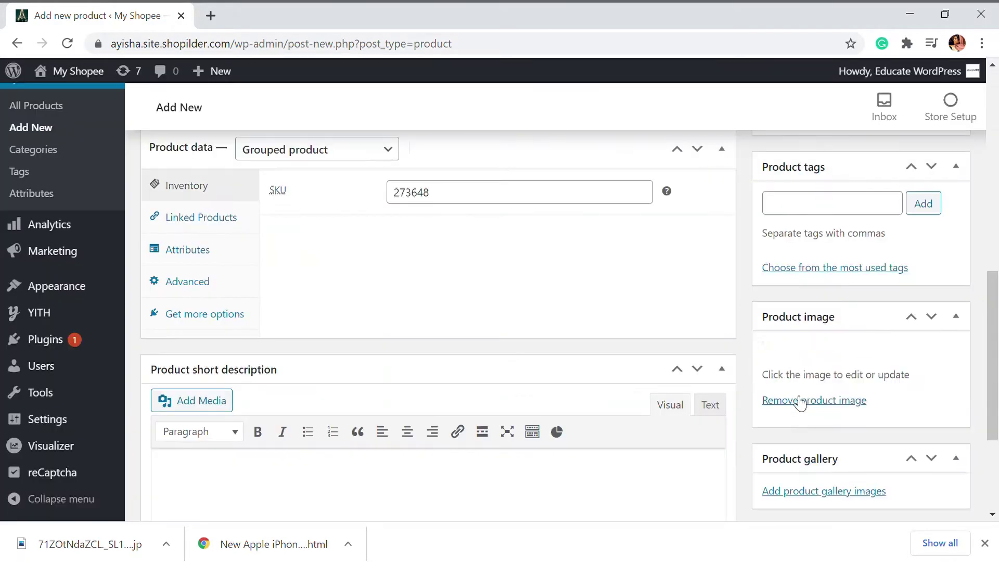
Assign the product to the Accessories category and publish it.
scroll(785, 398, "up", 6)
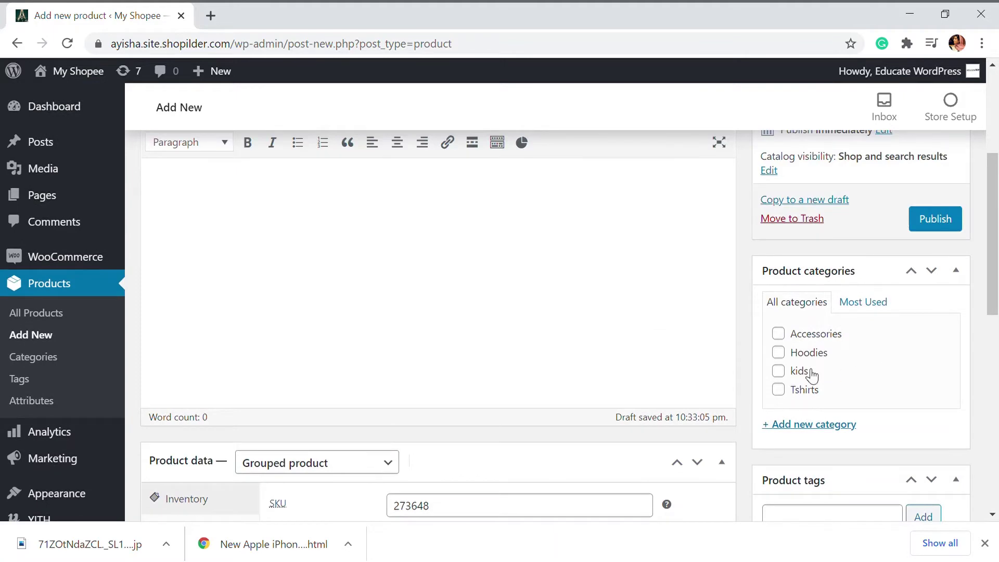
left_click(779, 334)
scroll(806, 338, "up", 3)
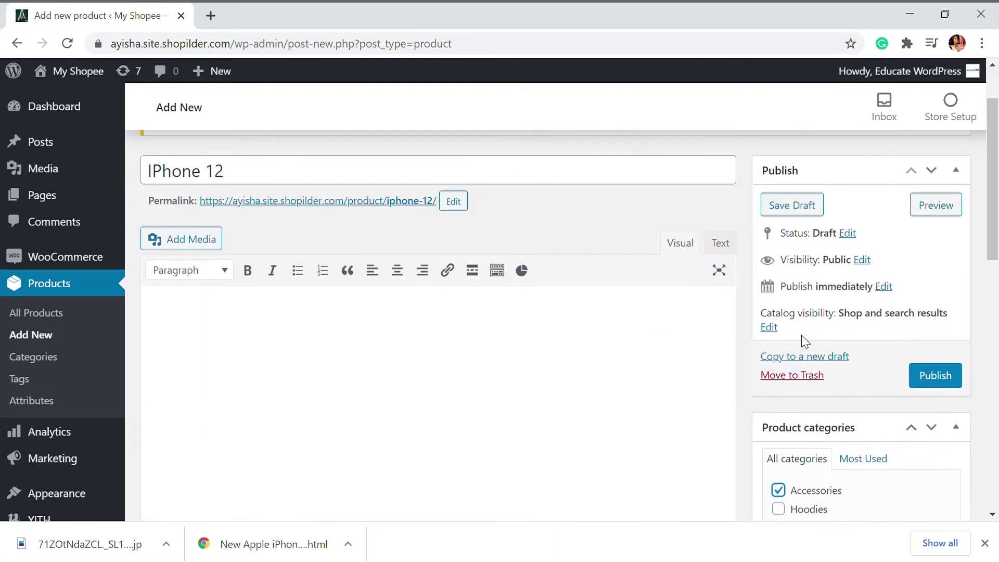
left_click(943, 376)
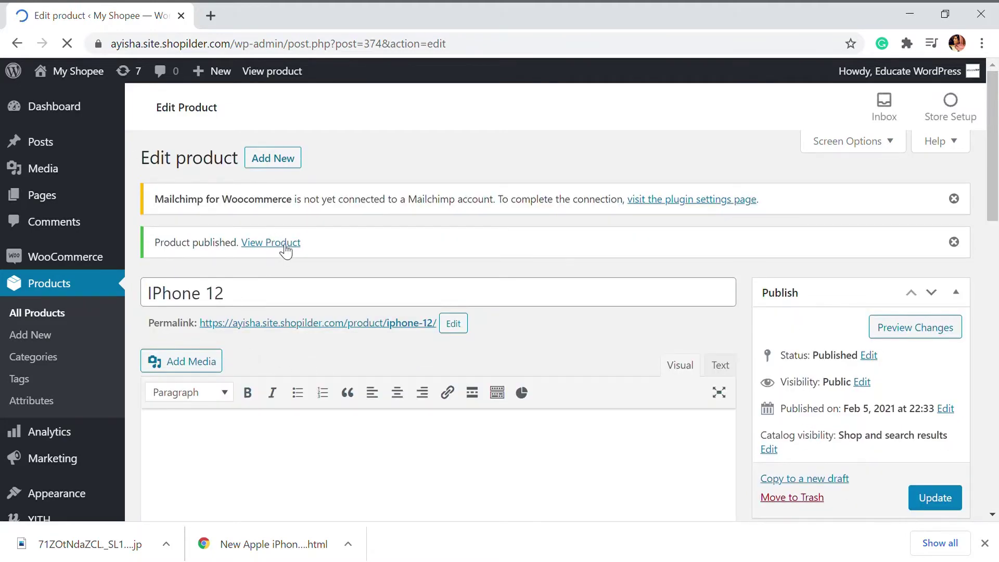
Open the published IPhone 12 product page in a new tab and review it down to the review form.
middle_click(269, 244)
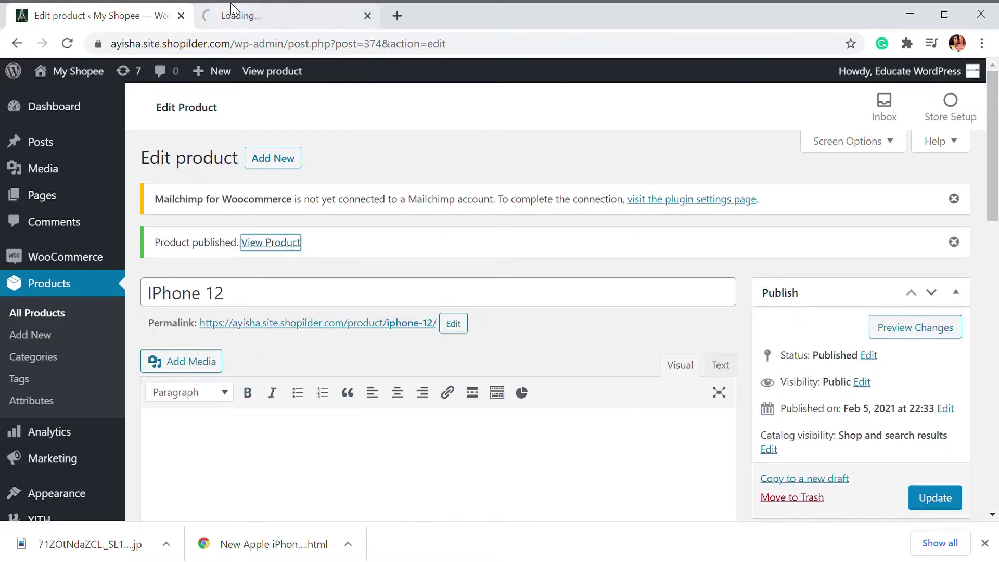
left_click(231, 10)
scroll(443, 279, "down", 2)
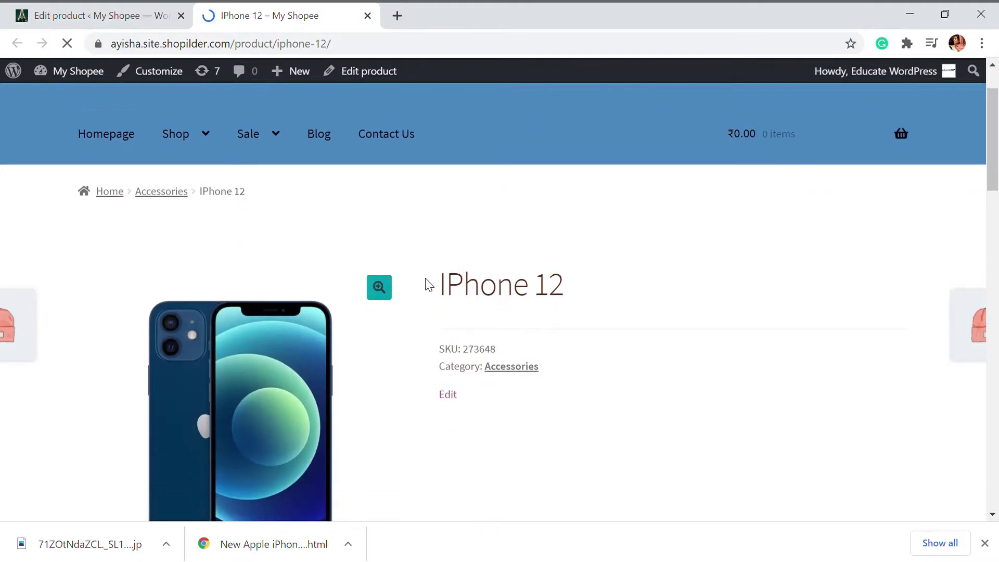
scroll(429, 285, "down", 2)
scroll(402, 348, "down", 3)
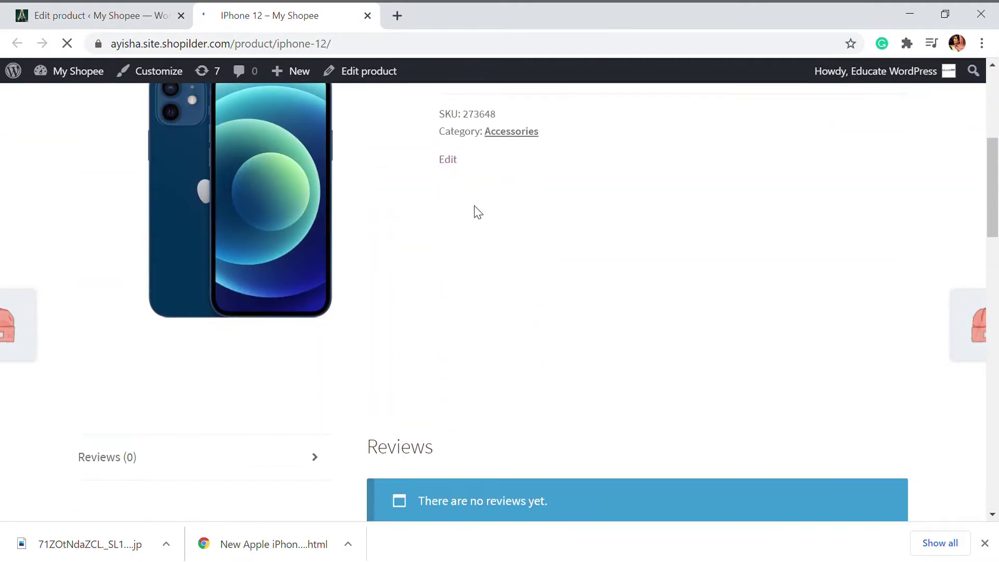
scroll(491, 336, "down", 3)
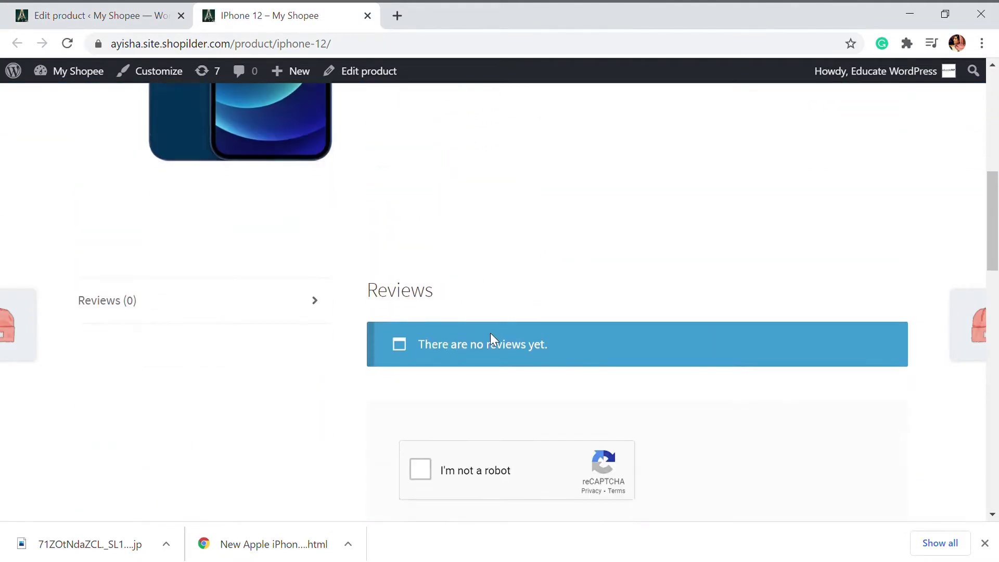
scroll(486, 311, "down", 4)
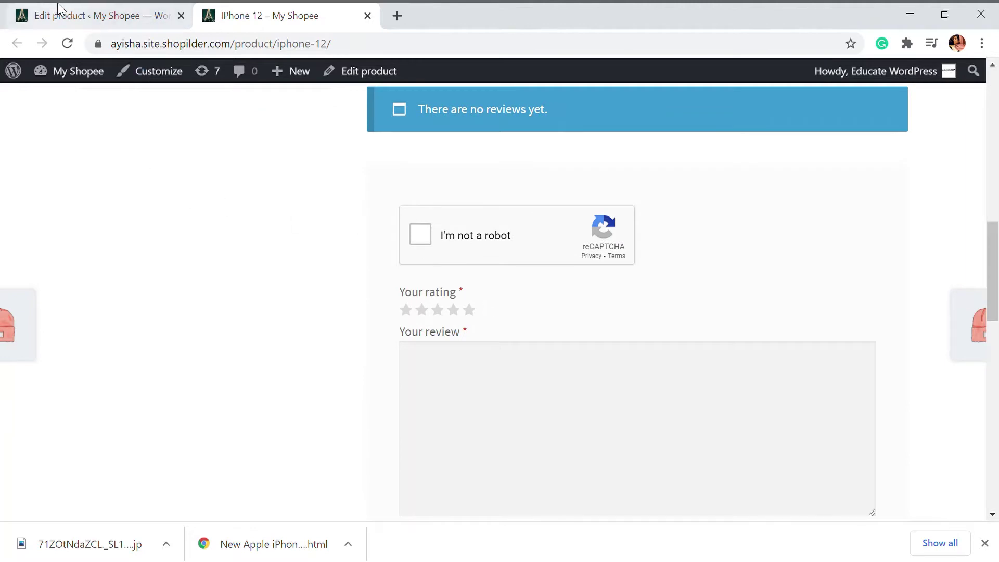
Open another new product form in its own tab and place it directly after the first product's edit tab.
left_click(96, 16)
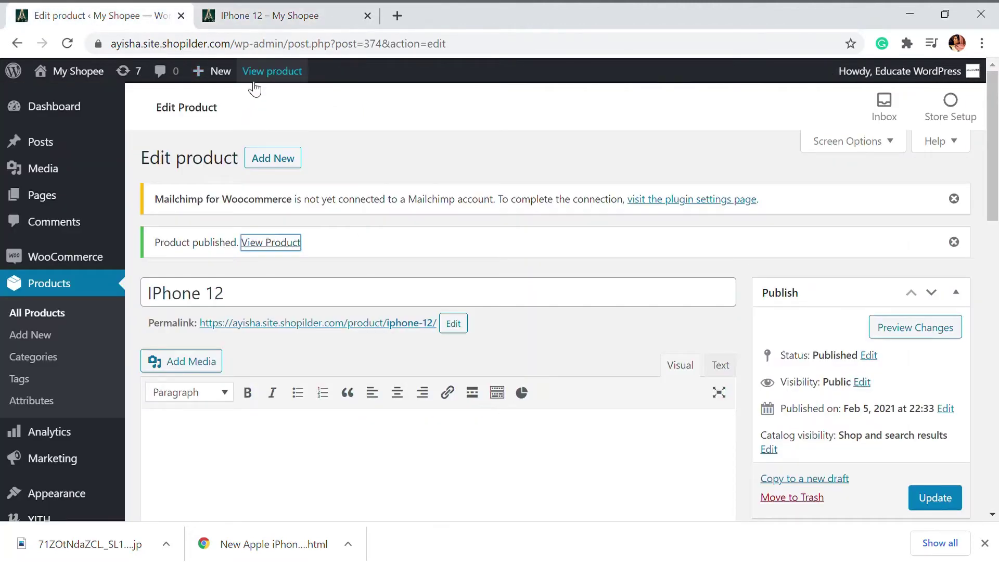
mouse_move(216, 76)
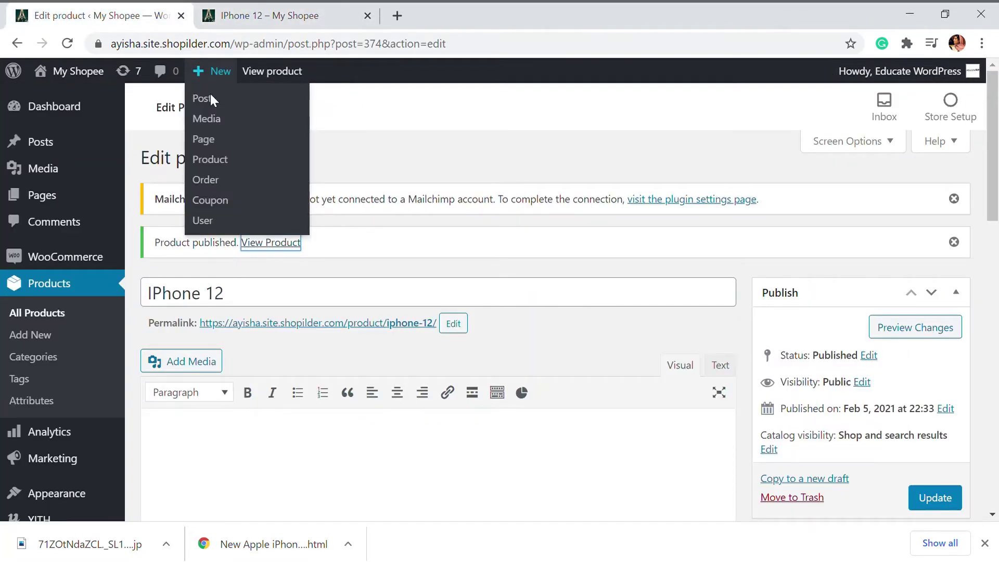
left_click(232, 161)
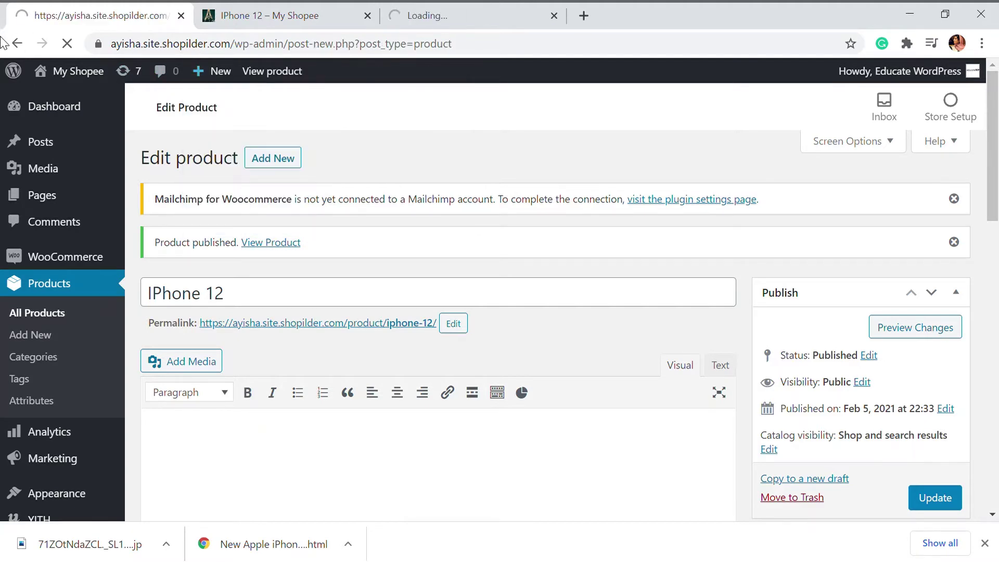
left_click(257, 15)
scroll(507, 245, "up", 10)
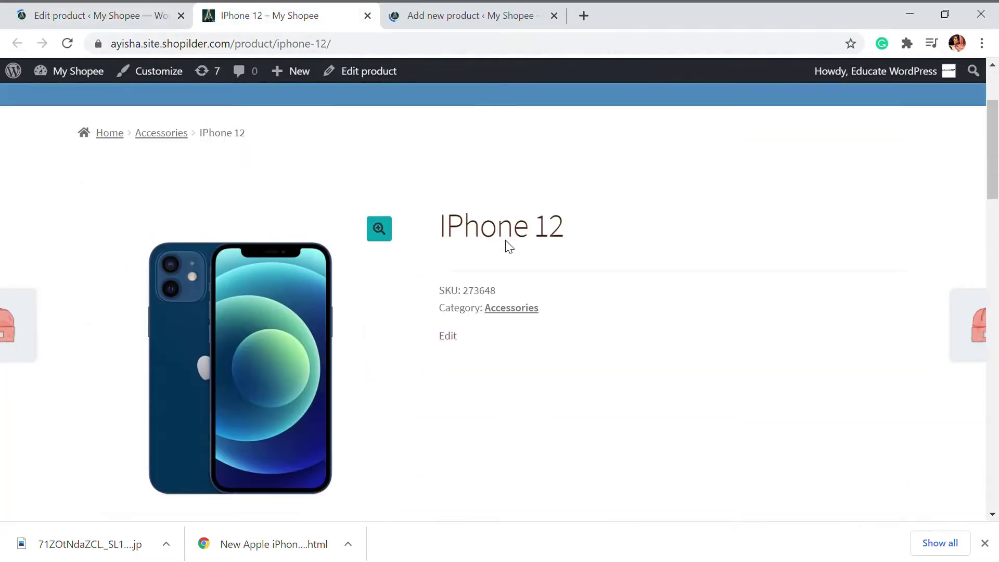
left_click_drag(489, 12, 305, 11)
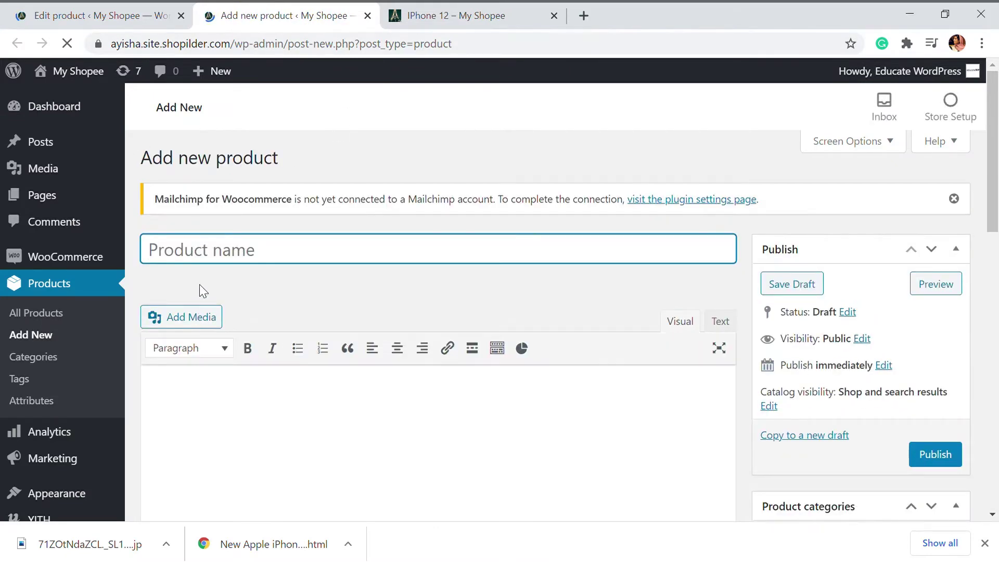
Name the second product "Iphone 12" and set its regular price to 86000.
type("Iphone 12")
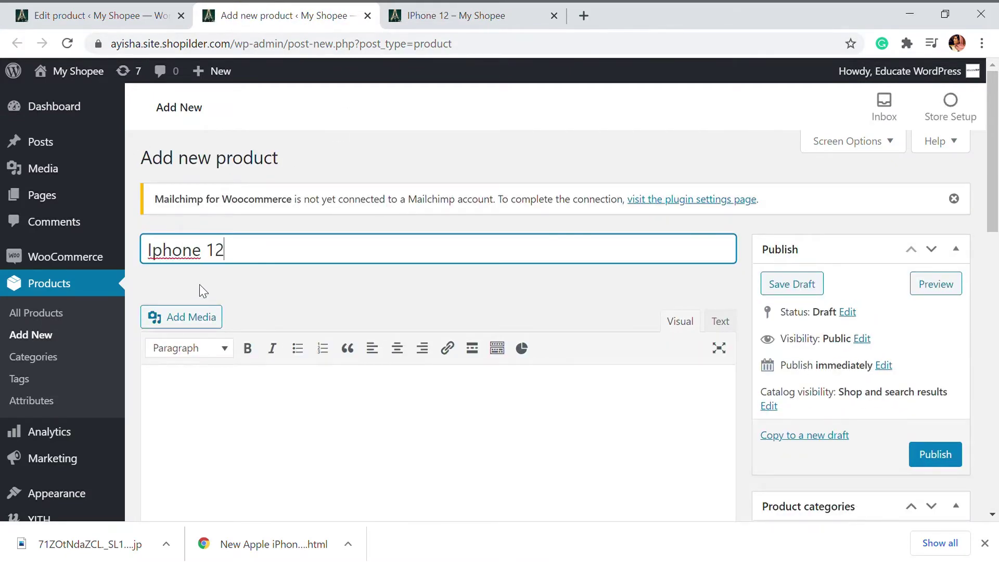
scroll(202, 286, "down", 10)
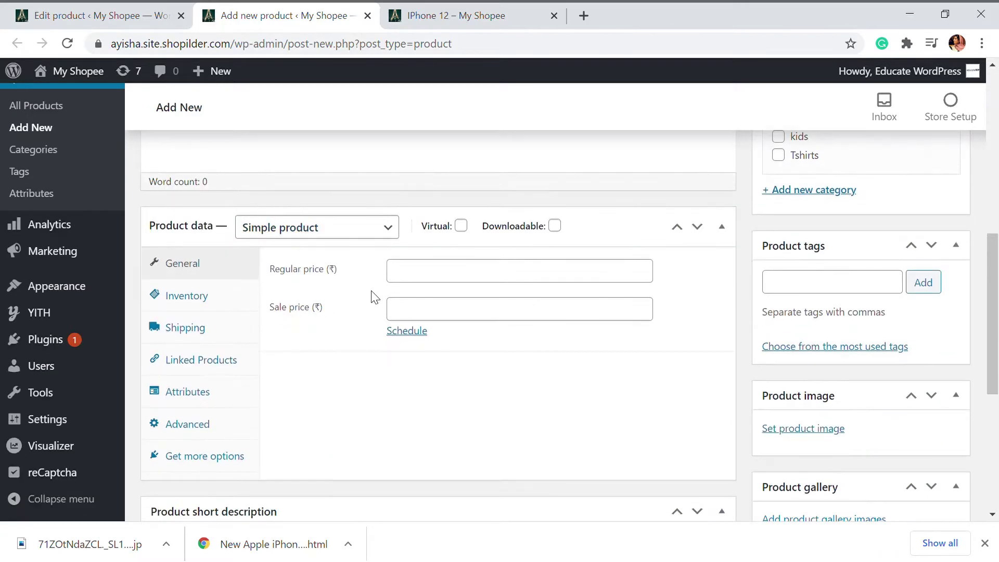
left_click(414, 282)
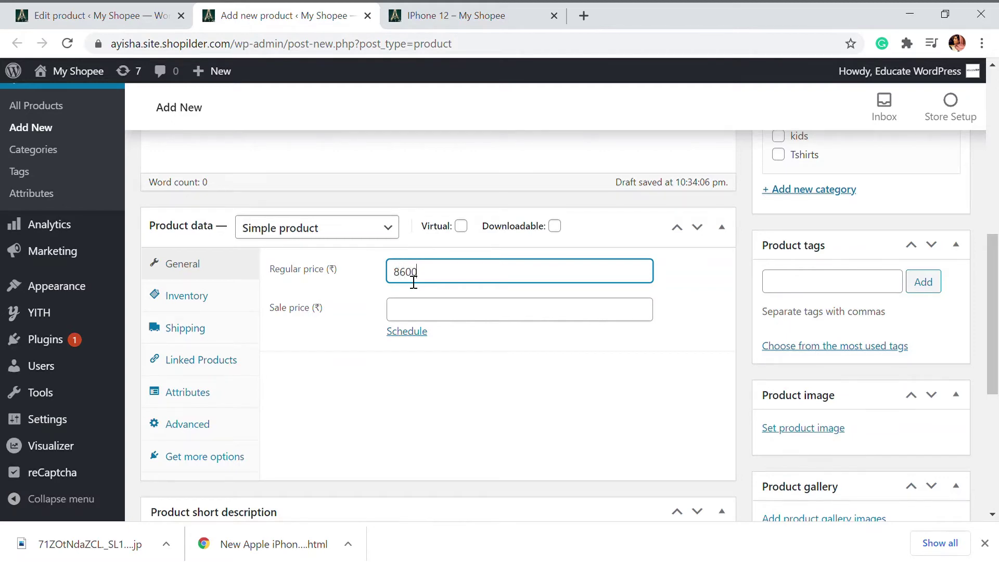
Set the second product's catalog visibility to Hidden and publish it.
scroll(394, 362, "down", 6)
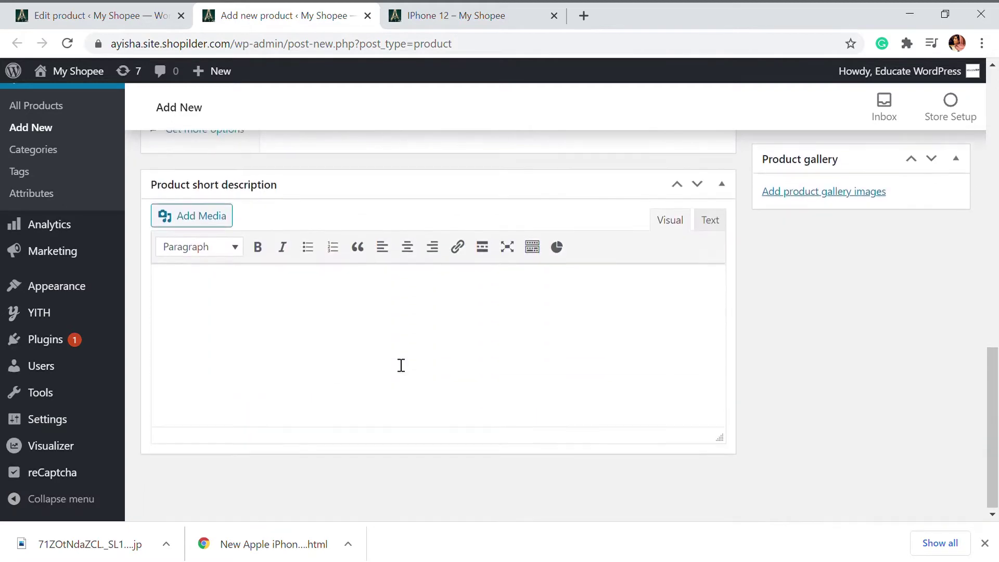
scroll(398, 364, "up", 6)
scroll(582, 357, "up", 10)
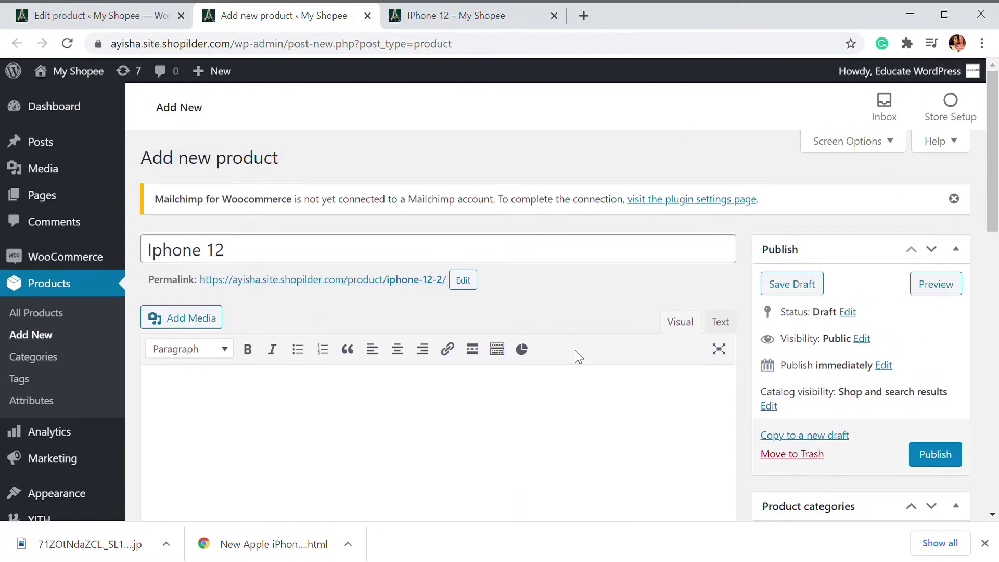
scroll(846, 400, "down", 10)
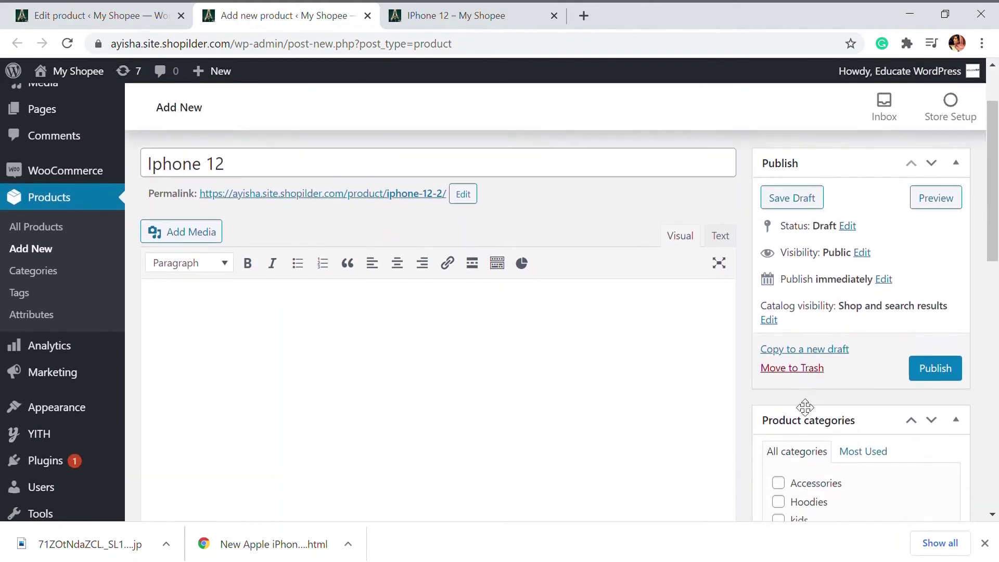
scroll(802, 407, "up", 1)
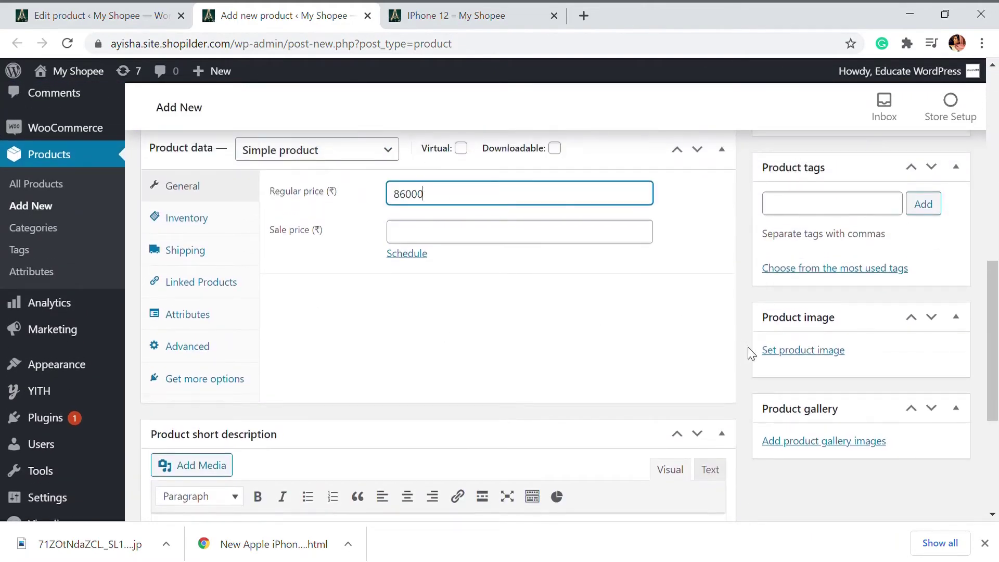
scroll(791, 367, "up", 3)
scroll(836, 388, "up", 8)
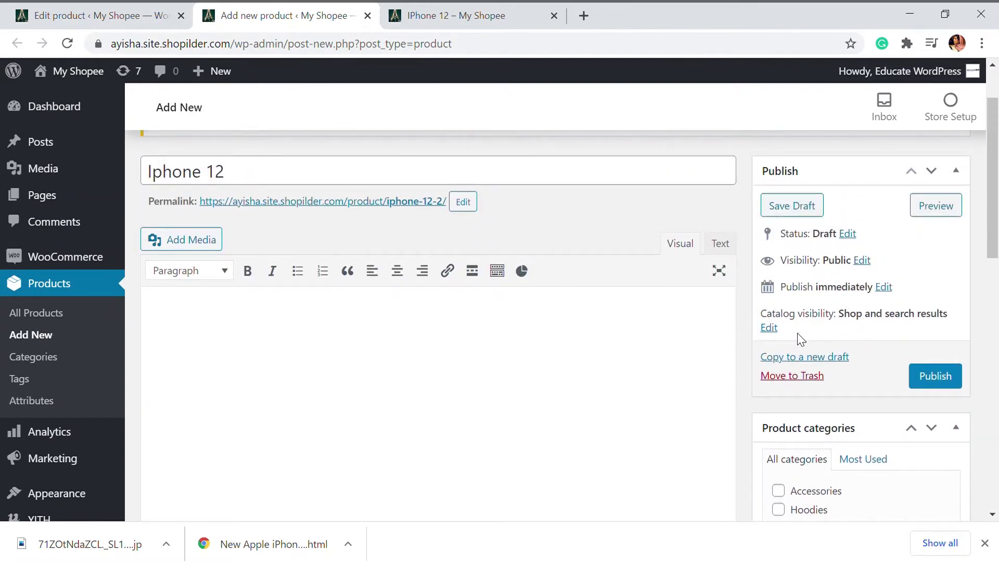
left_click(769, 328)
scroll(773, 349, "down", 1)
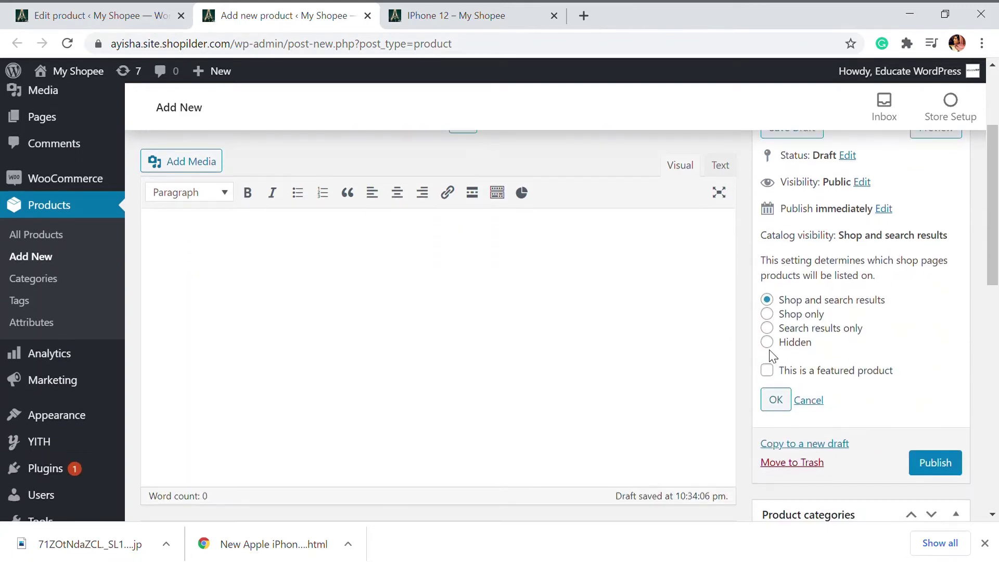
left_click(769, 343)
left_click(933, 463)
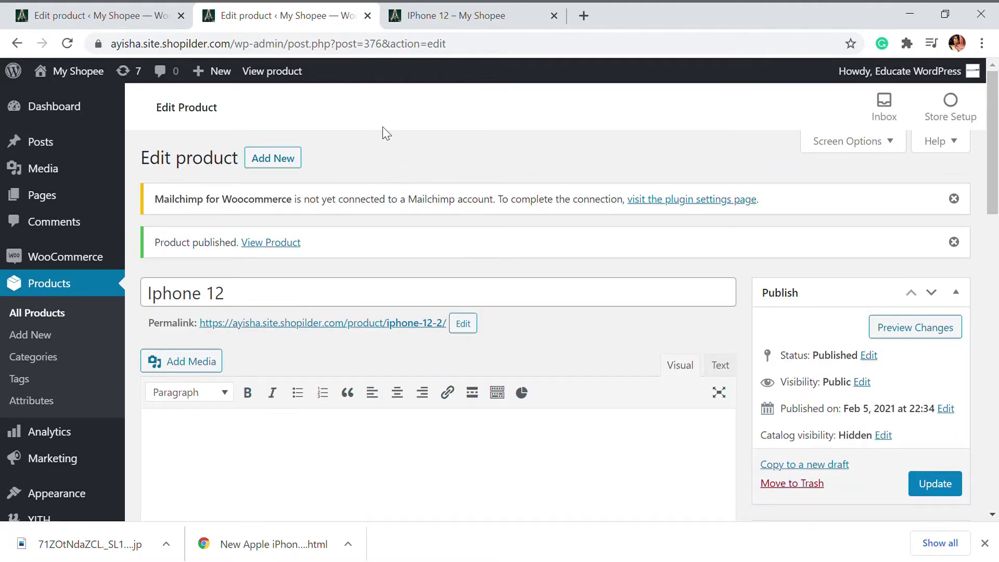
Link the hidden Iphone 12 product under Grouped products of the grouped IPhone 12 product and update it.
left_click(70, 9)
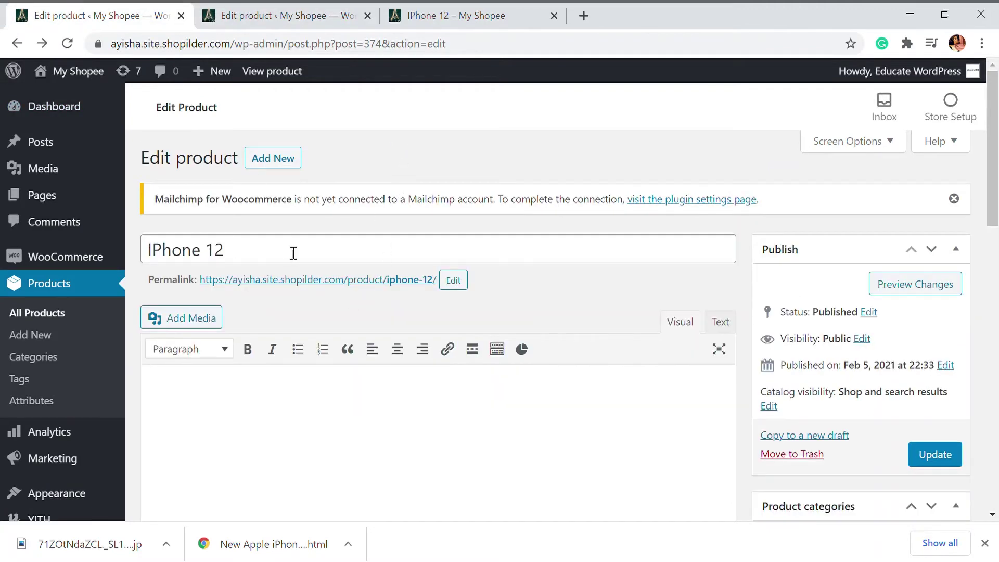
scroll(241, 239, "down", 7)
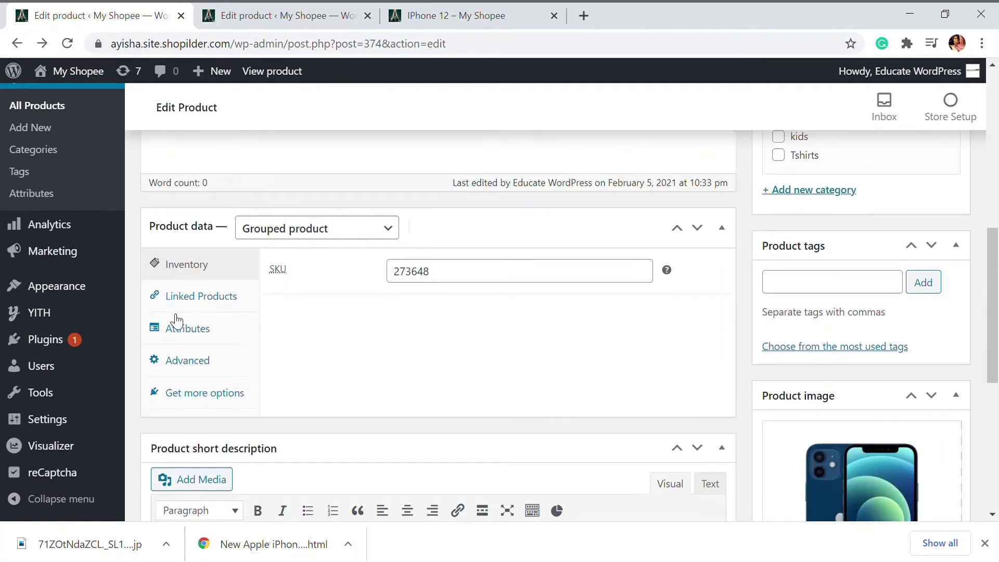
left_click(192, 308)
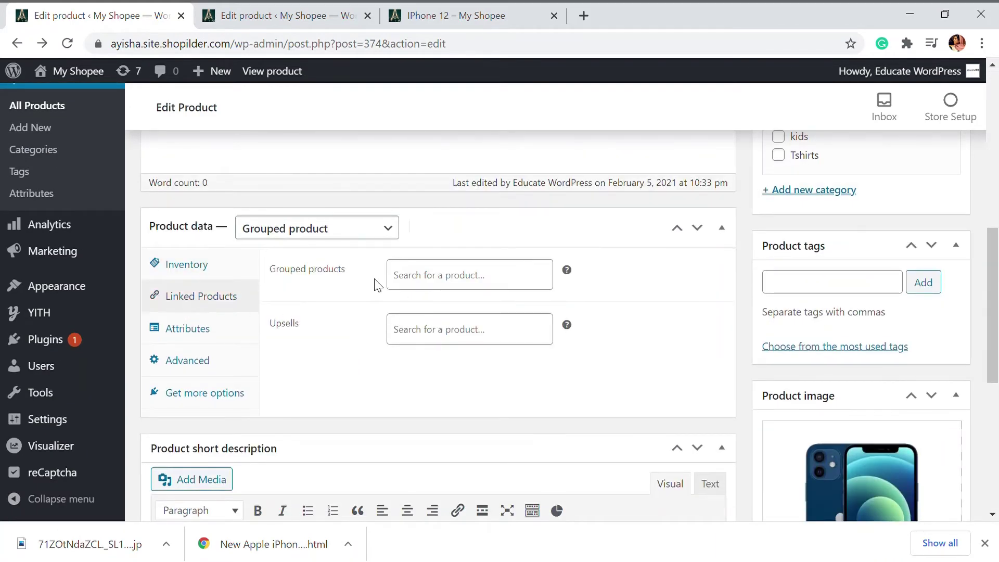
left_click(406, 275)
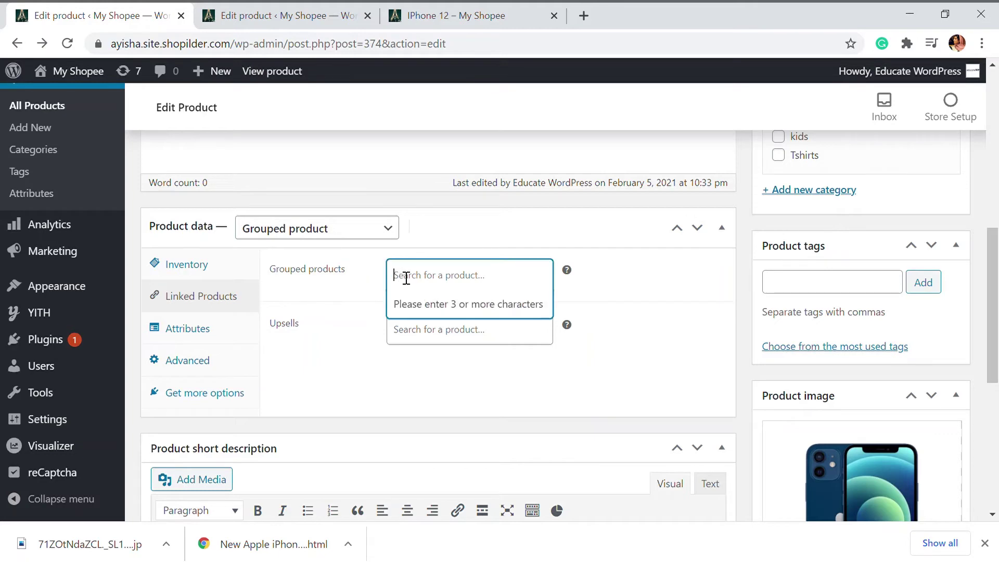
type("iphone")
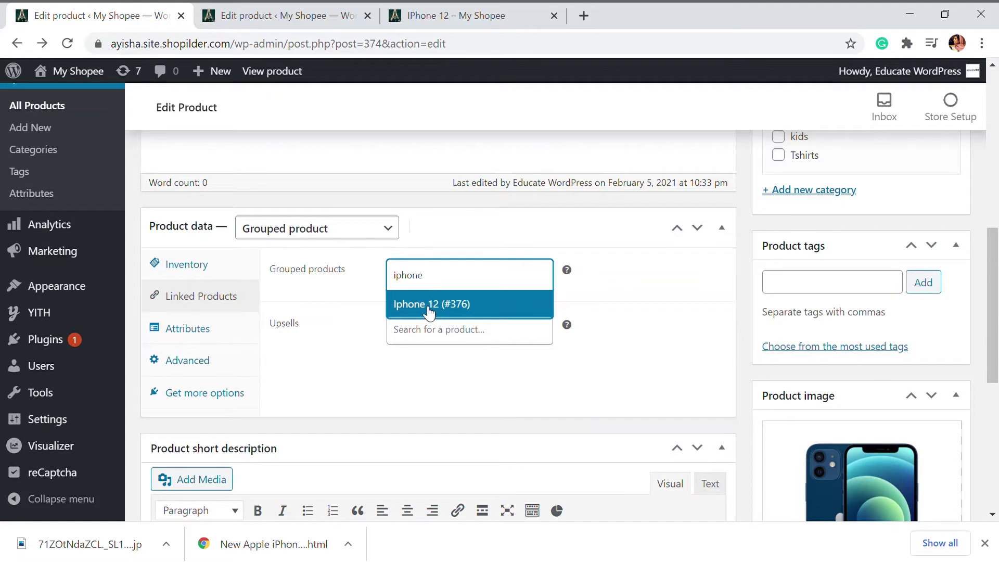
left_click(429, 307)
scroll(448, 313, "down", 3)
scroll(453, 313, "up", 10)
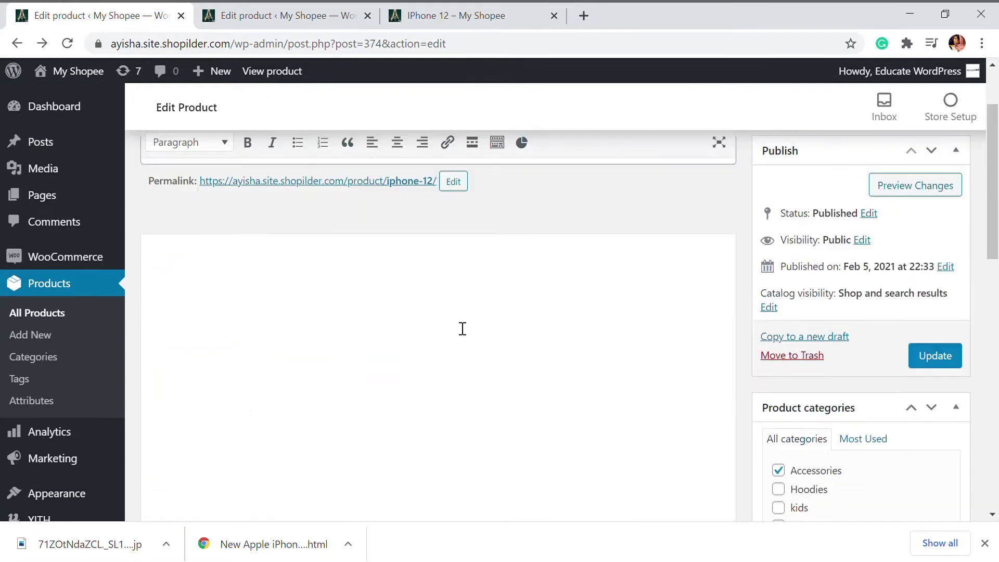
left_click(934, 397)
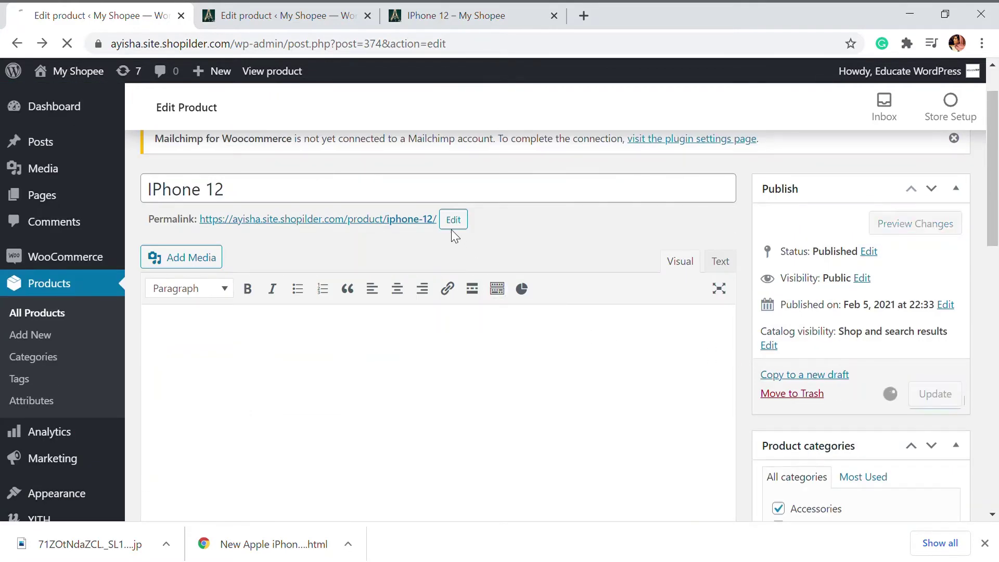
Reload the IPhone 12 store page and try raising and lowering the grouped item's quantity.
left_click(496, 11)
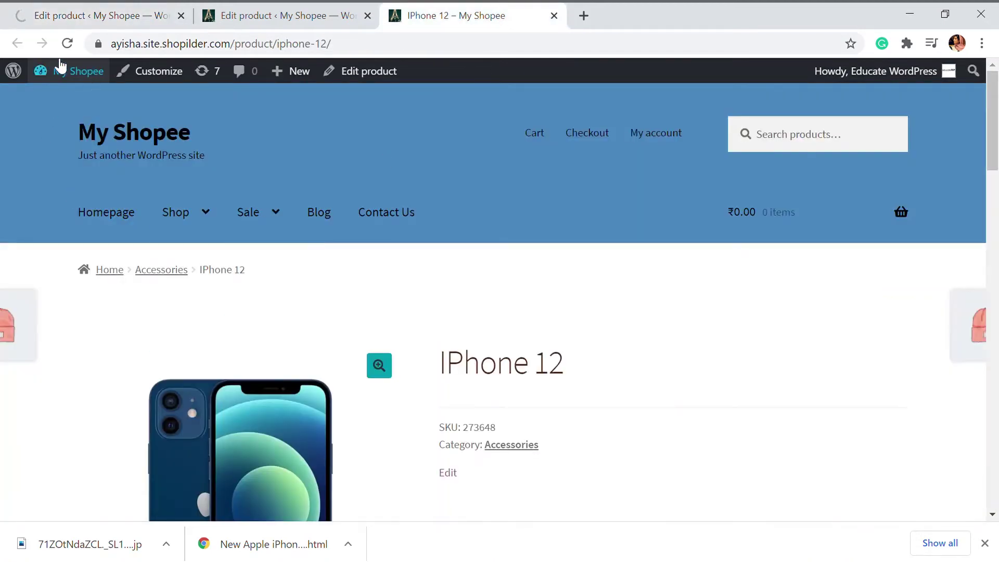
left_click(68, 43)
scroll(554, 296, "down", 5)
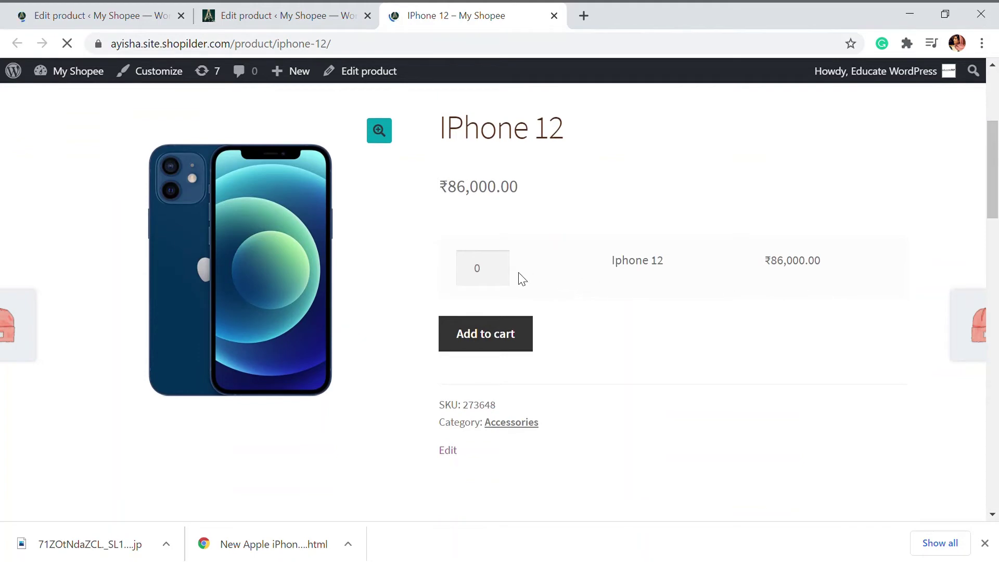
left_click(495, 264)
left_click(496, 272)
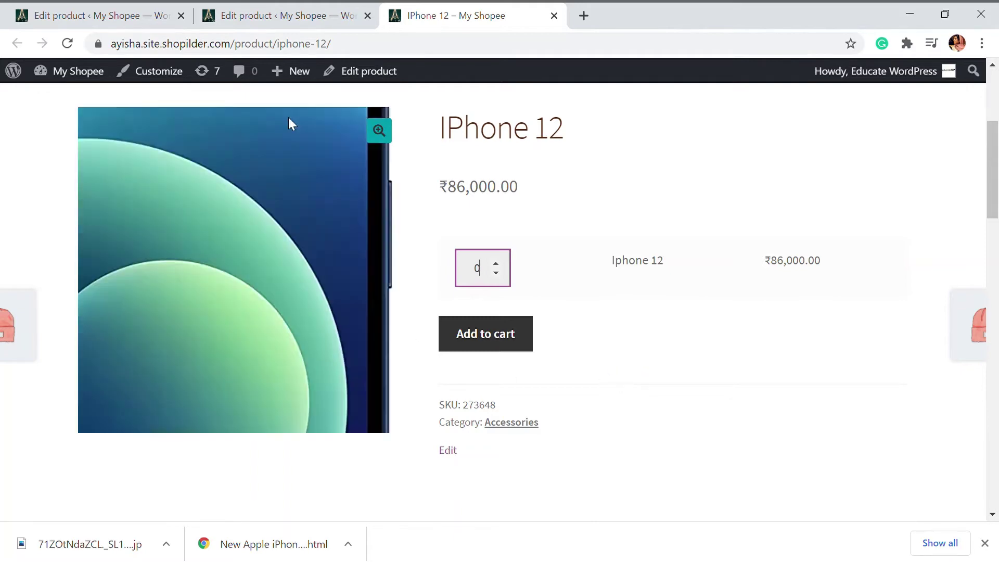
Start another new product from the Iphone 12 edit tab, name it "Iphone mini" and set its regular price to 69000.
left_click(324, 15)
scroll(312, 208, "down", 5)
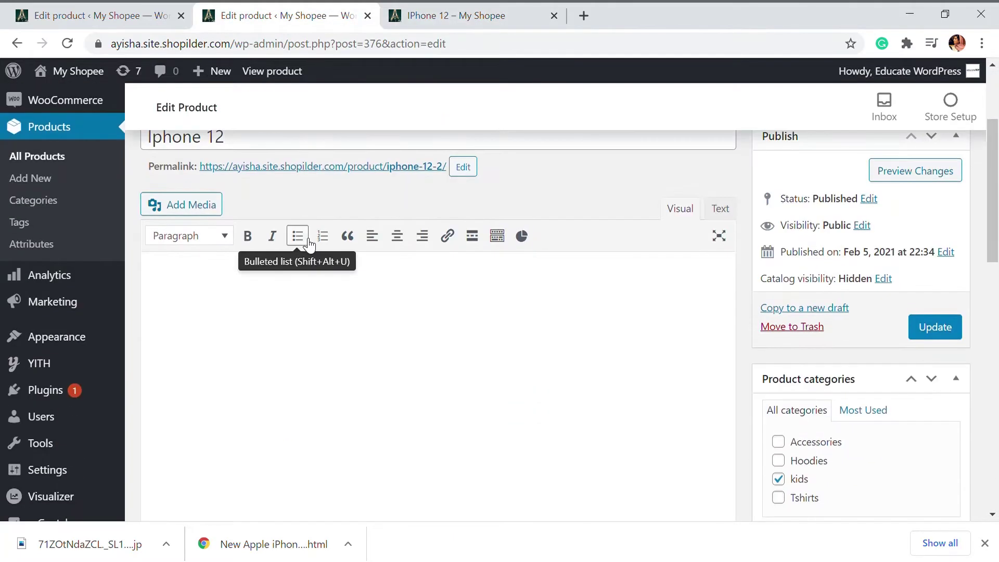
scroll(310, 245, "up", 5)
left_click(269, 166)
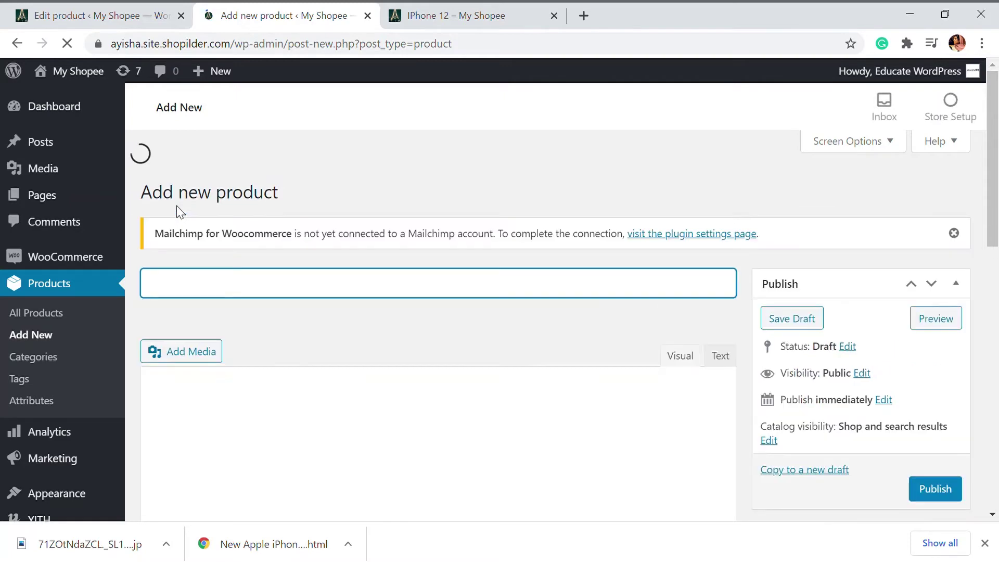
type("Iphone mini")
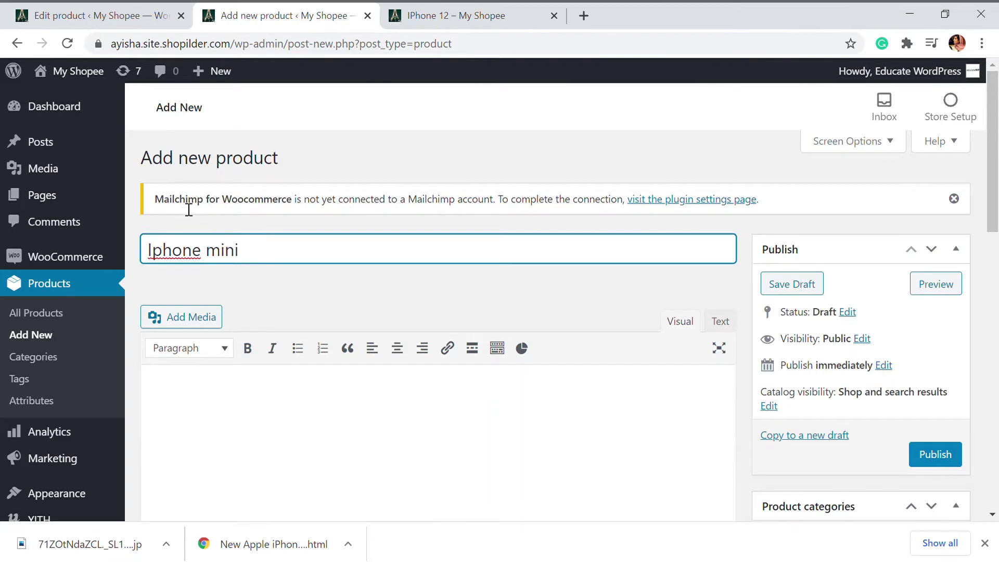
scroll(323, 406, "down", 10)
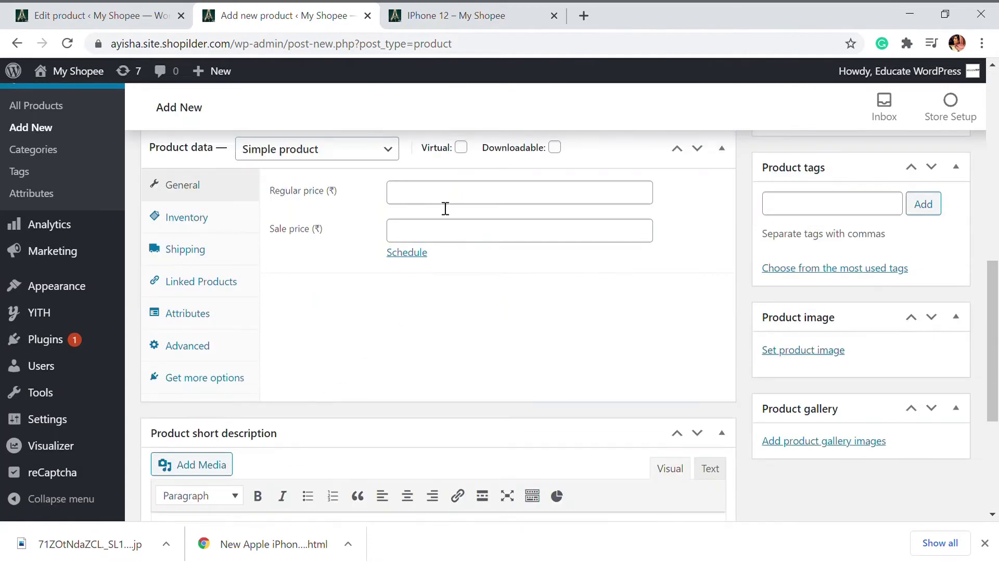
left_click(443, 205)
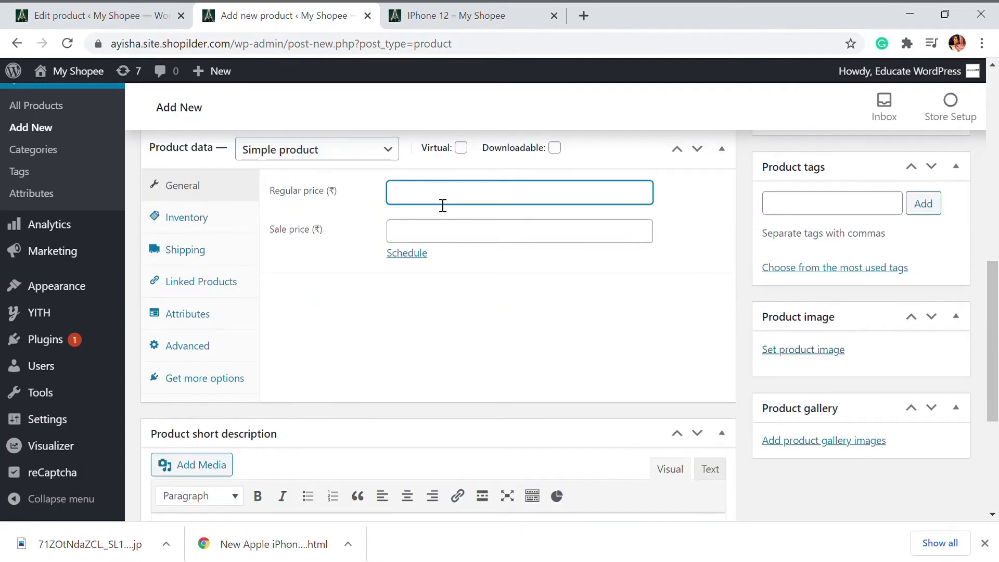
type("69000")
Set the Iphone mini product's catalog visibility to Hidden and publish it.
scroll(547, 203, "up", 10)
scroll(843, 303, "down", 3)
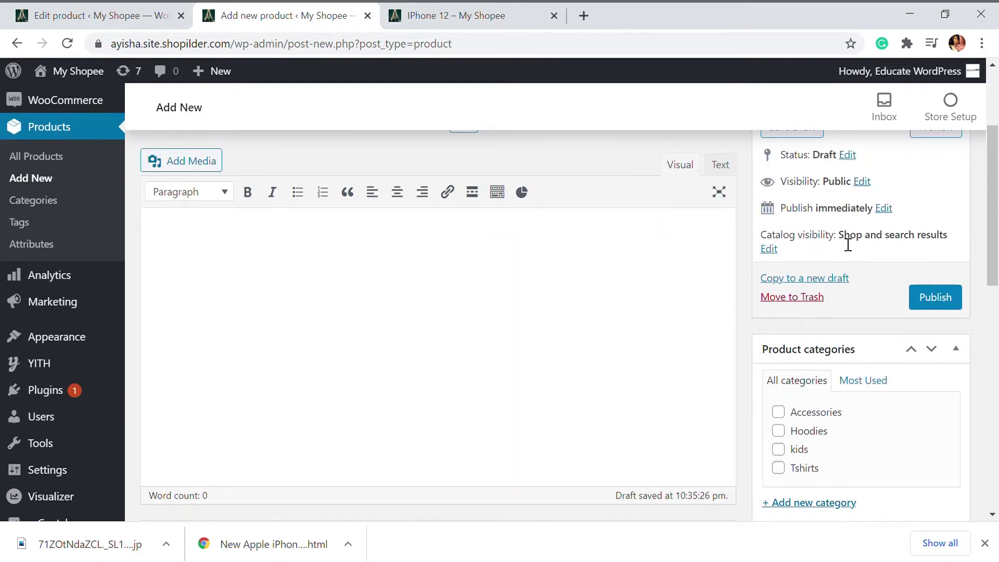
left_click(769, 249)
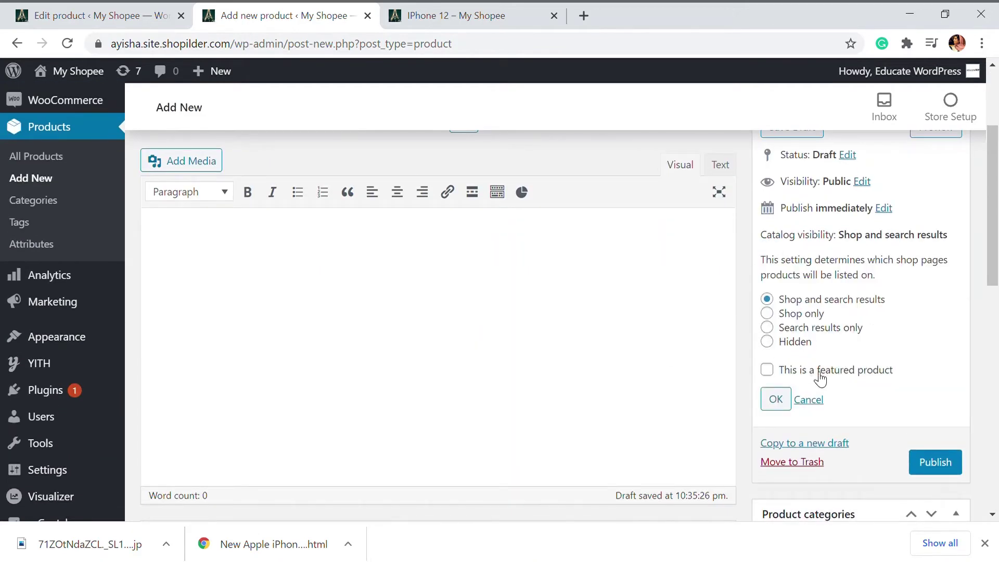
left_click(767, 341)
left_click(936, 462)
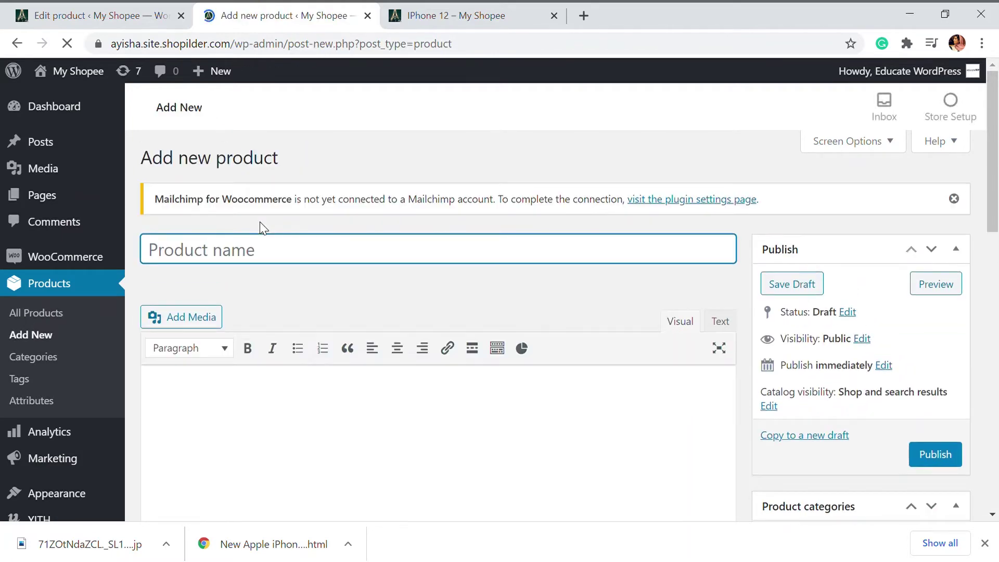
In a new product form, name the product "Iphone 12 pro" and set its regular price to 119900.
type("Iphone pro")
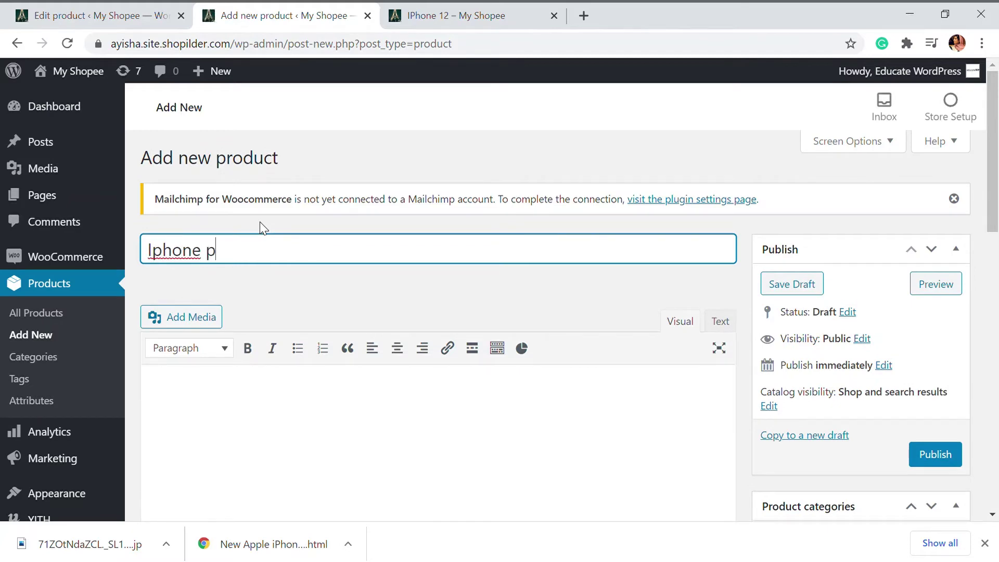
key("BackSpace")
key("BackSpace")
key("BackSpace")
type("12 pro")
scroll(288, 297, "down", 6)
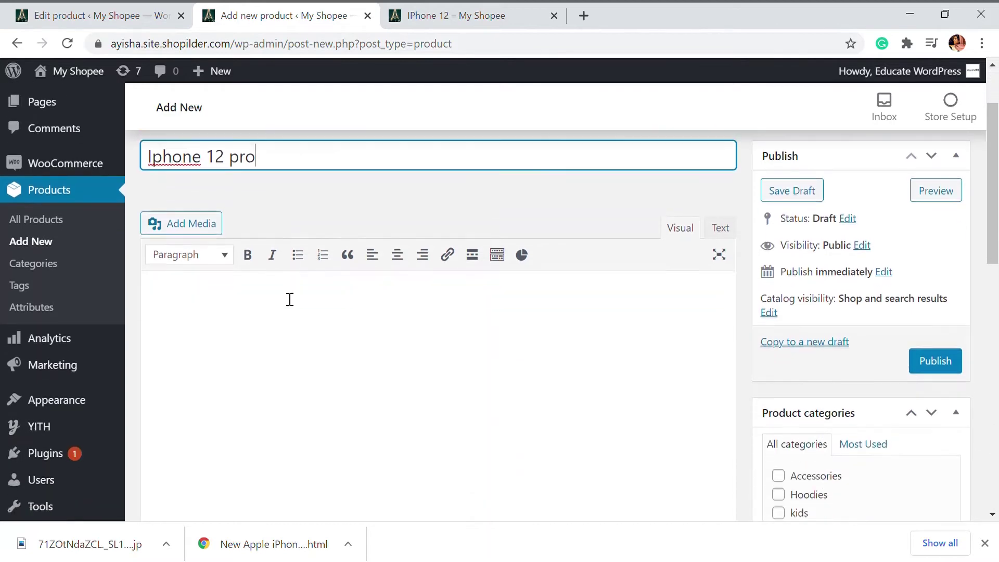
left_click(449, 431)
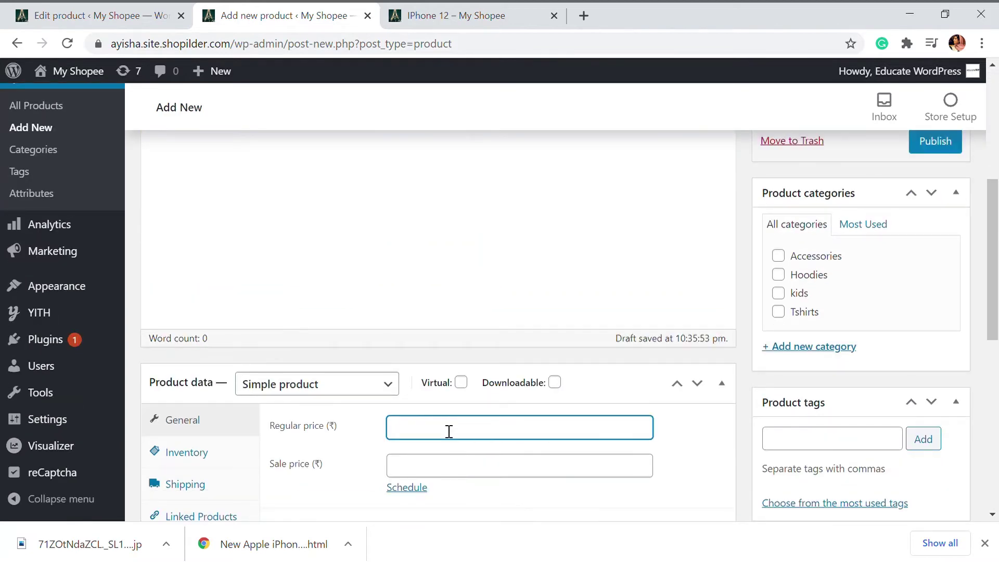
type("1199")
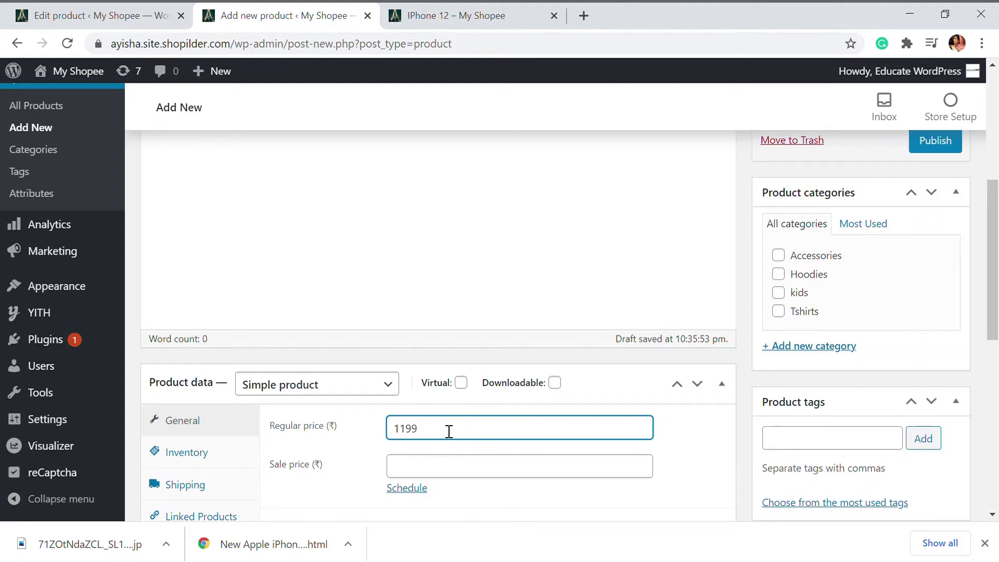
type("00")
Set the Iphone 12 pro product's catalog visibility to Hidden and publish it.
scroll(373, 363, "down", 6)
scroll(408, 334, "up", 3)
scroll(548, 298, "down", 4)
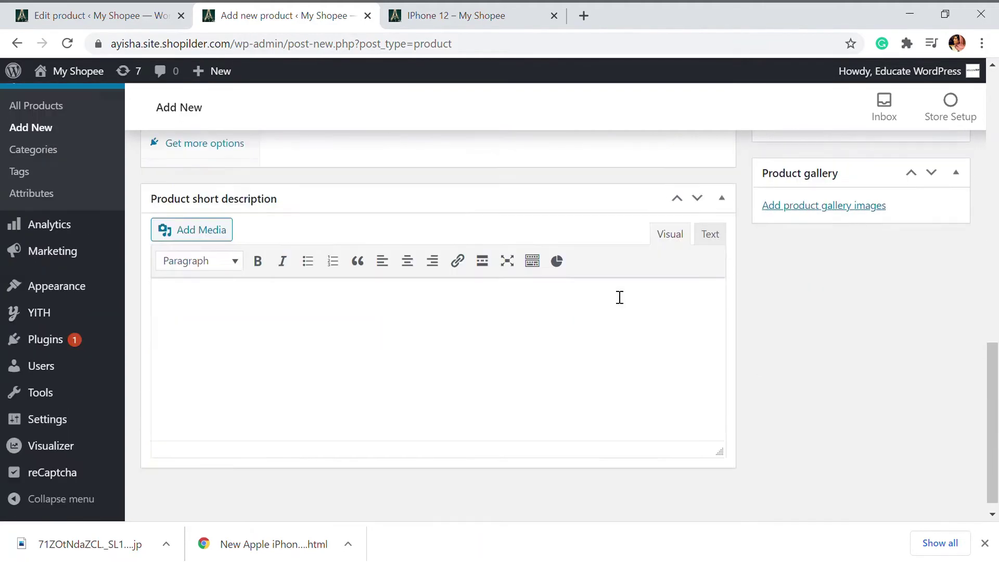
scroll(539, 337, "up", 12)
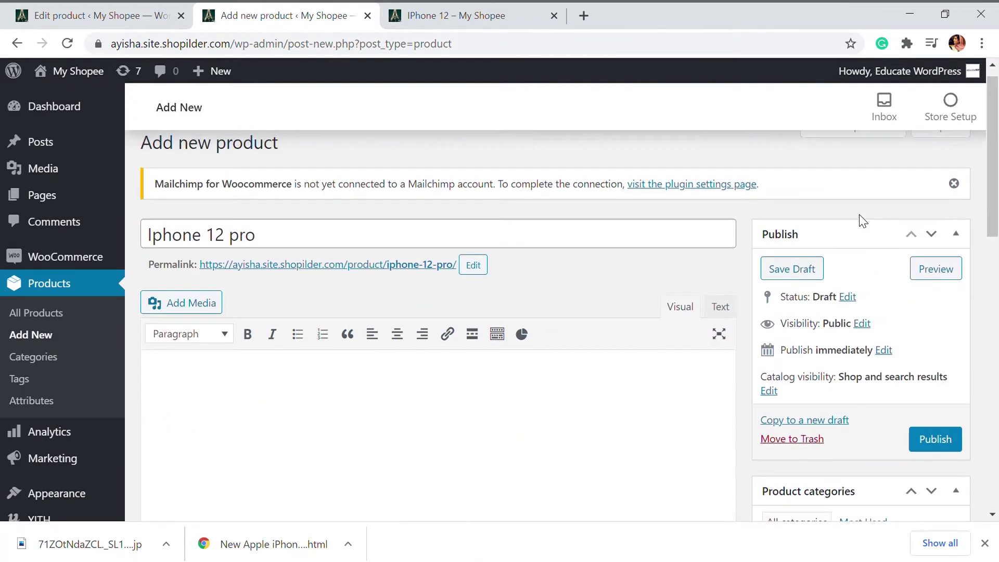
left_click(772, 391)
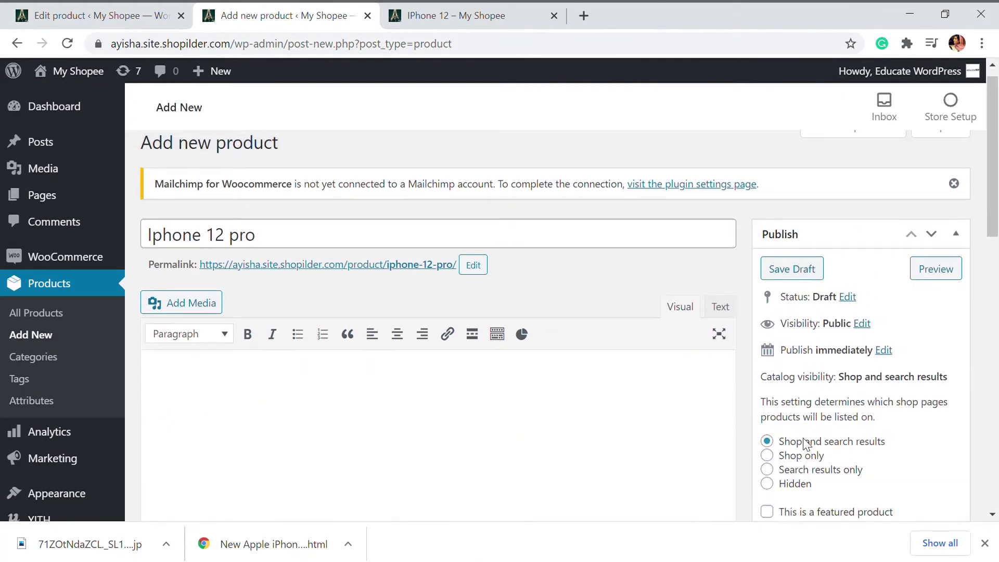
left_click(769, 485)
scroll(848, 468, "down", 5)
left_click(928, 371)
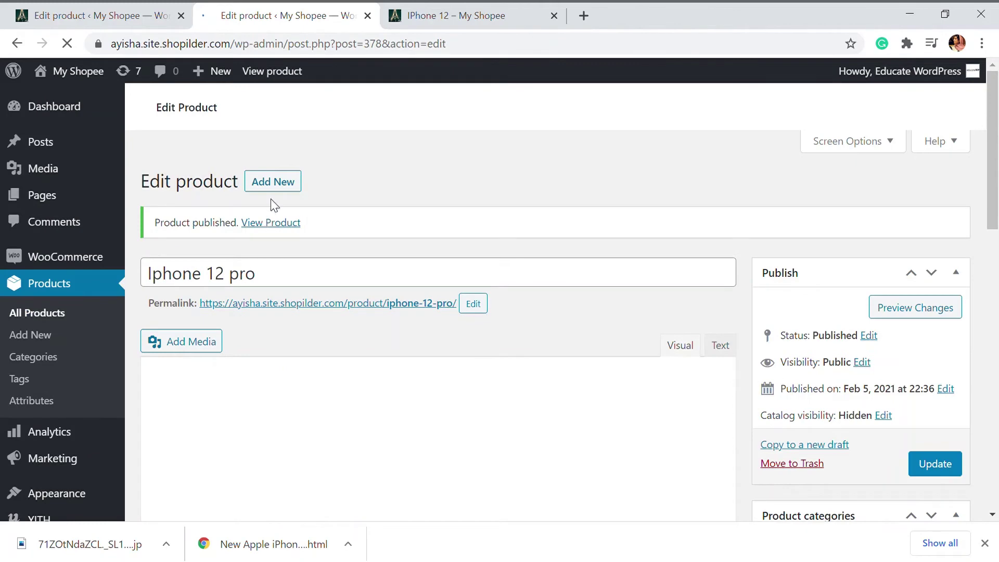
Add another new product named "Iphone 12 pro max" with a regular price of 127000.
left_click(284, 197)
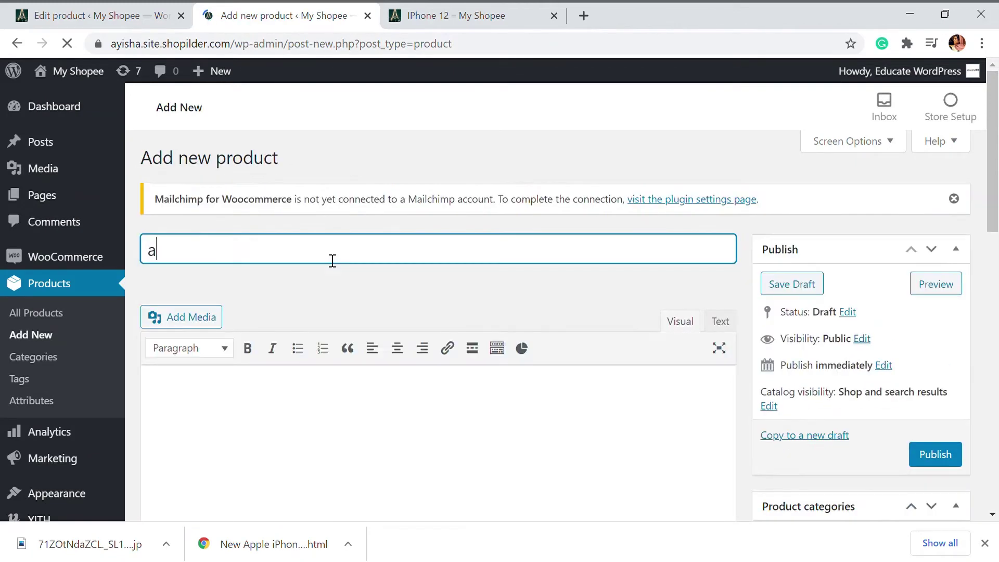
type("iPHO")
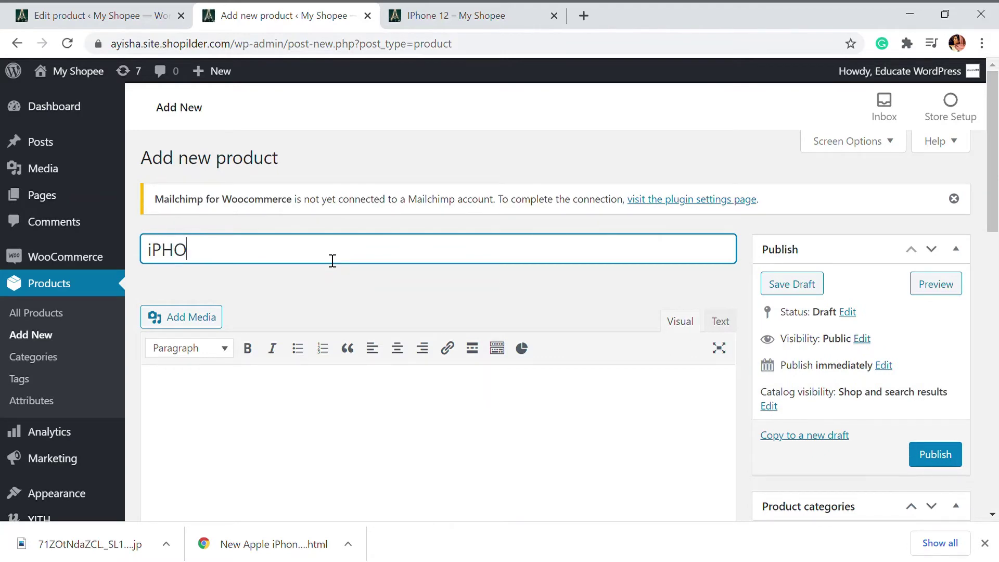
key("BackSpace")
key("BackSpace")
key("BackSpace")
key("BackSpace")
type("Iphone 12")
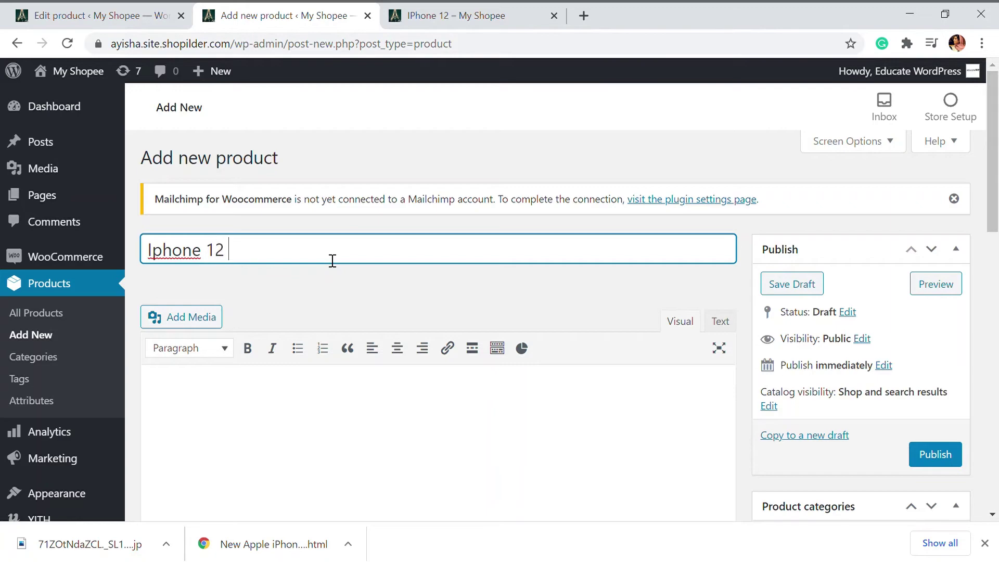
type(" pro max")
scroll(330, 270, "down", 8)
left_click(445, 284)
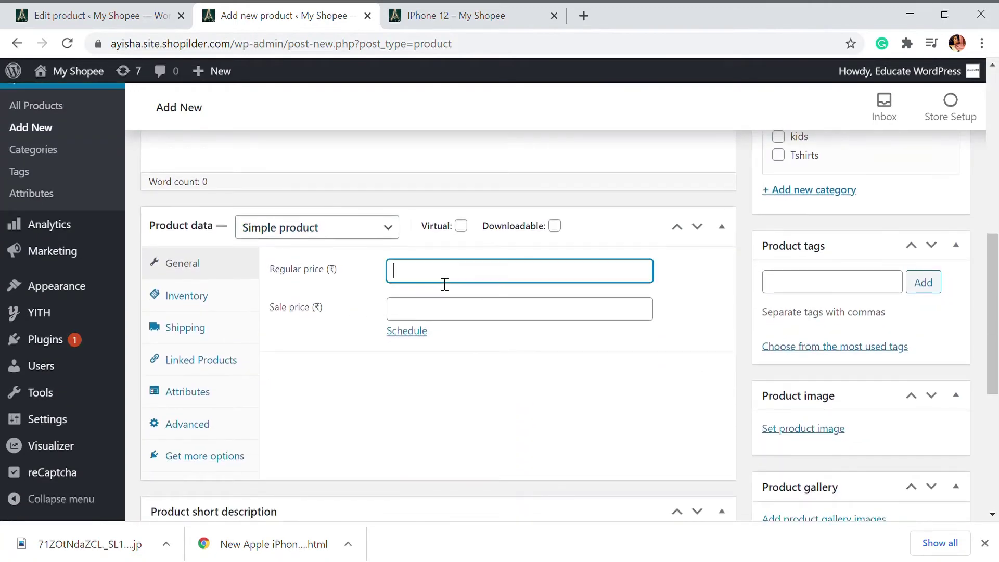
type("127000")
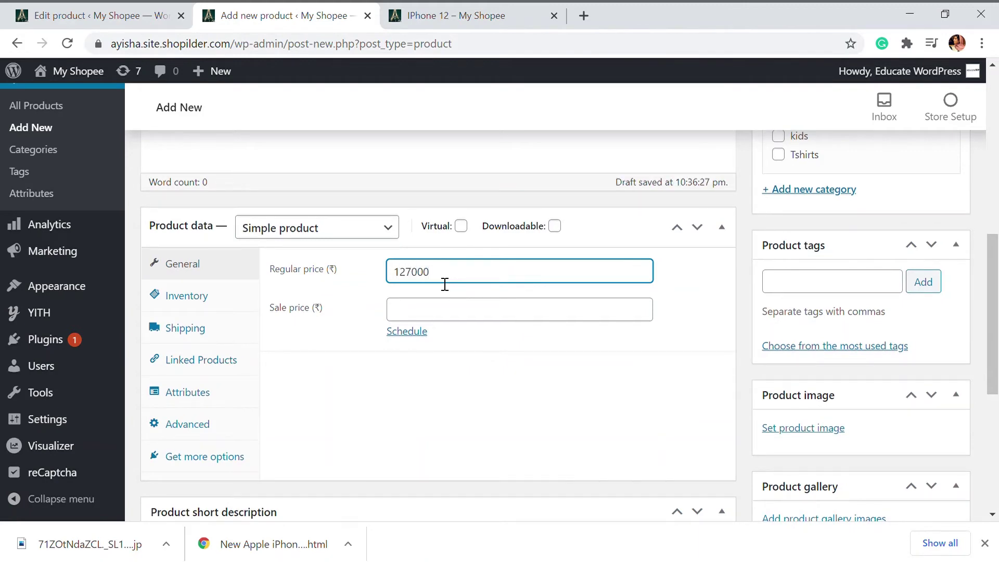
Set the Iphone 12 pro max product's catalog visibility to Hidden and publish it.
scroll(510, 300, "down", 6)
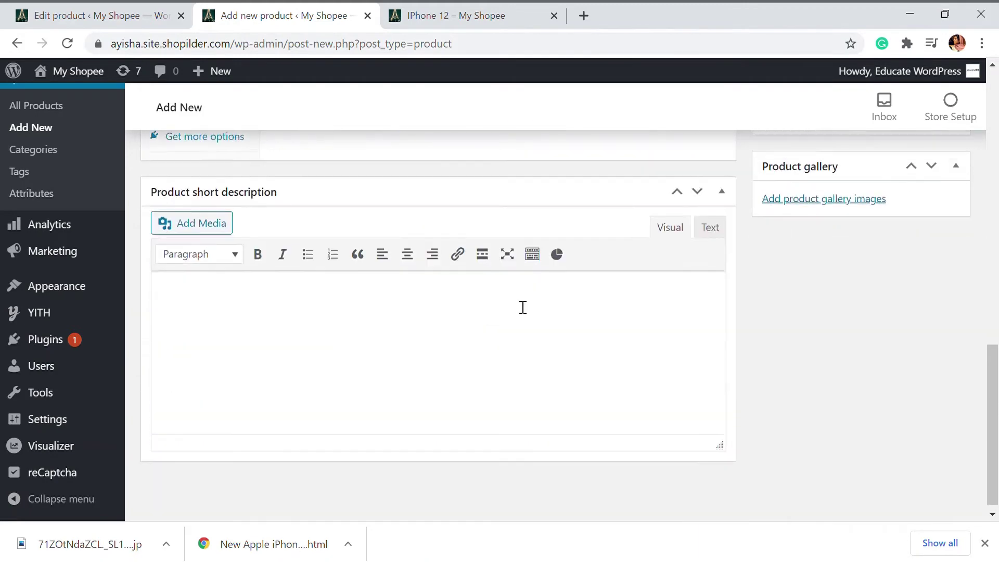
scroll(535, 312, "up", 14)
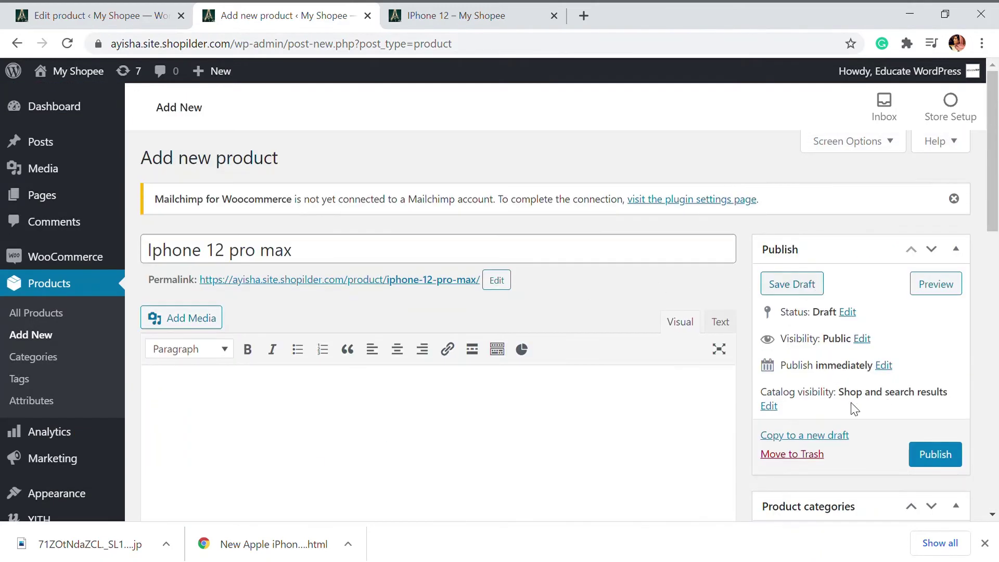
left_click(769, 406)
scroll(770, 412, "down", 4)
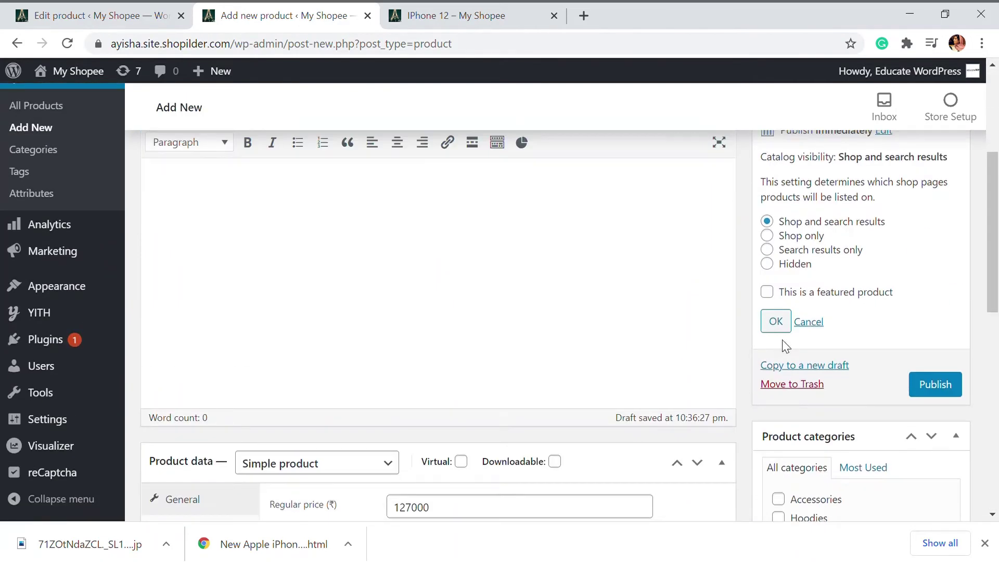
left_click(767, 263)
left_click(920, 385)
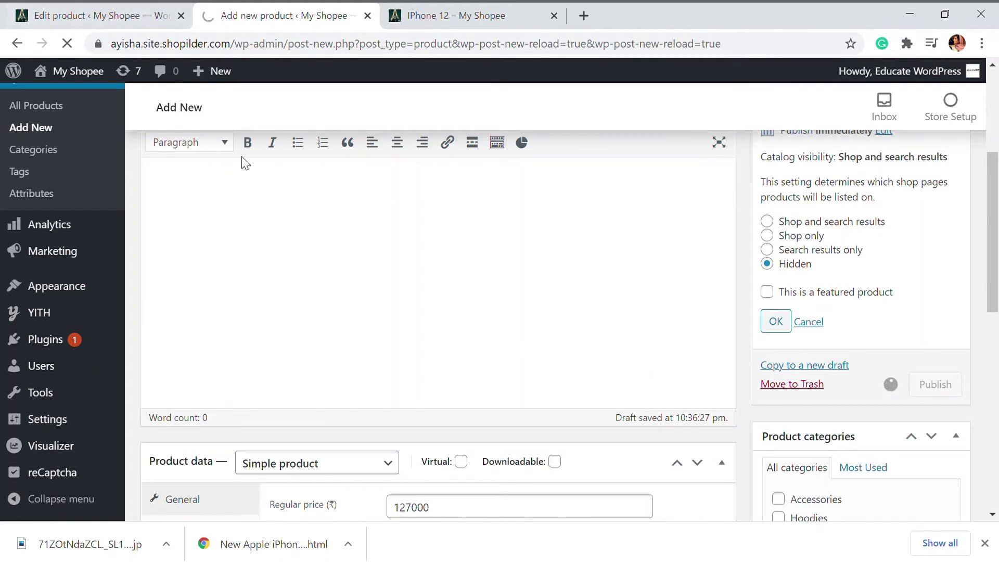
In the grouped IPhone 12 product's linked products, add Iphone mini to the grouped products.
left_click(99, 16)
scroll(346, 286, "down", 9)
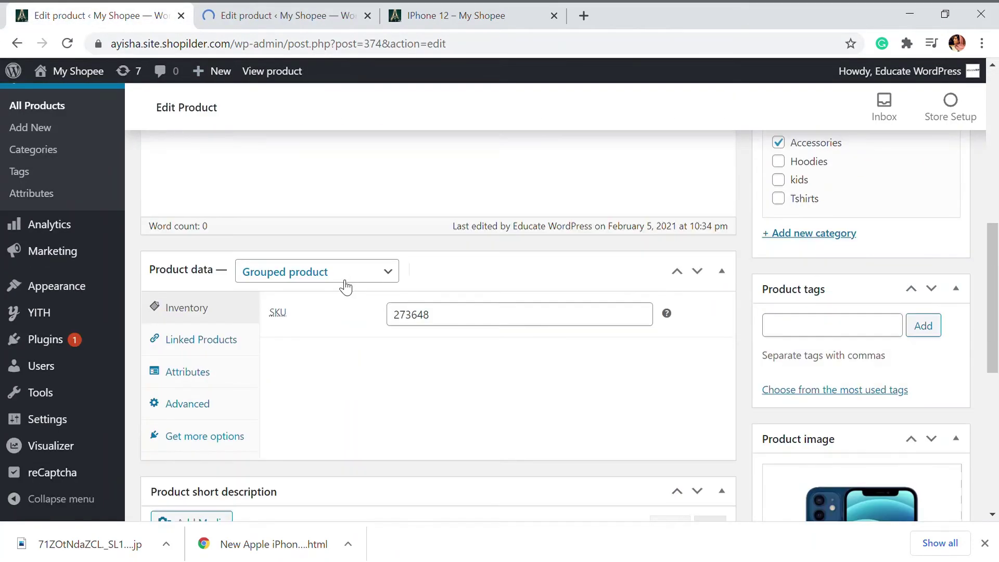
left_click(210, 276)
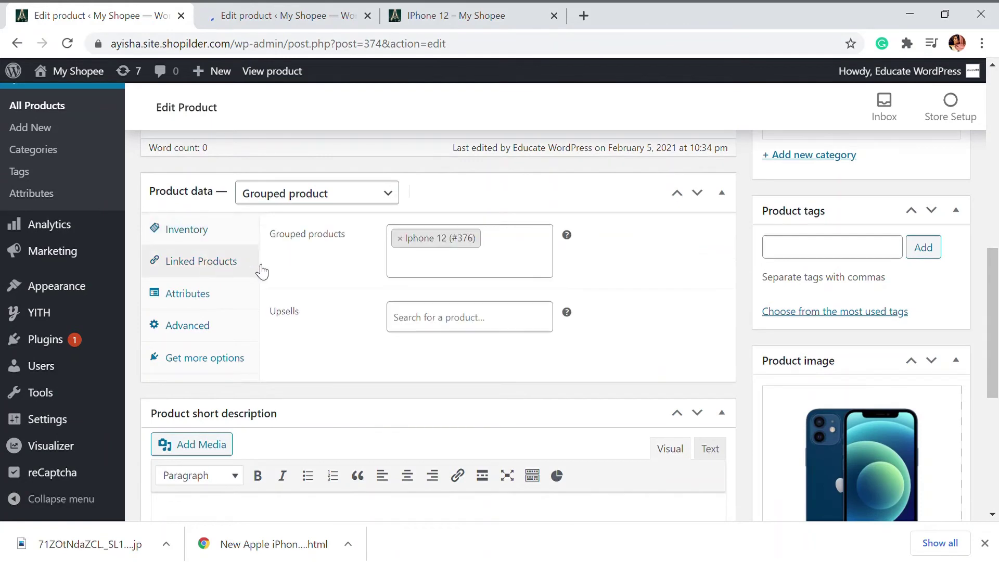
scroll(313, 209, "down", 1)
scroll(317, 201, "up", 2)
left_click(448, 15)
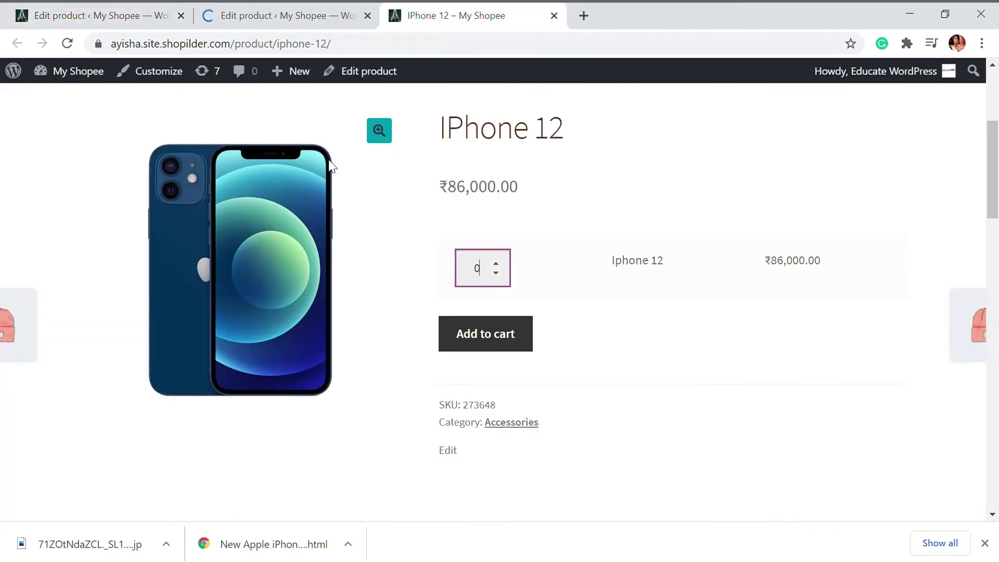
scroll(404, 272, "up", 4)
left_click(94, 15)
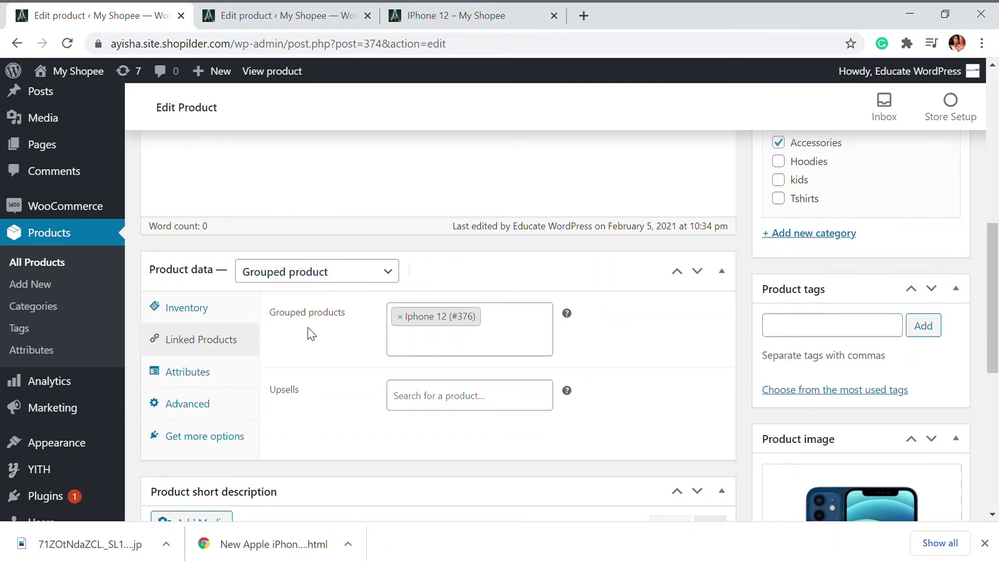
left_click(453, 344)
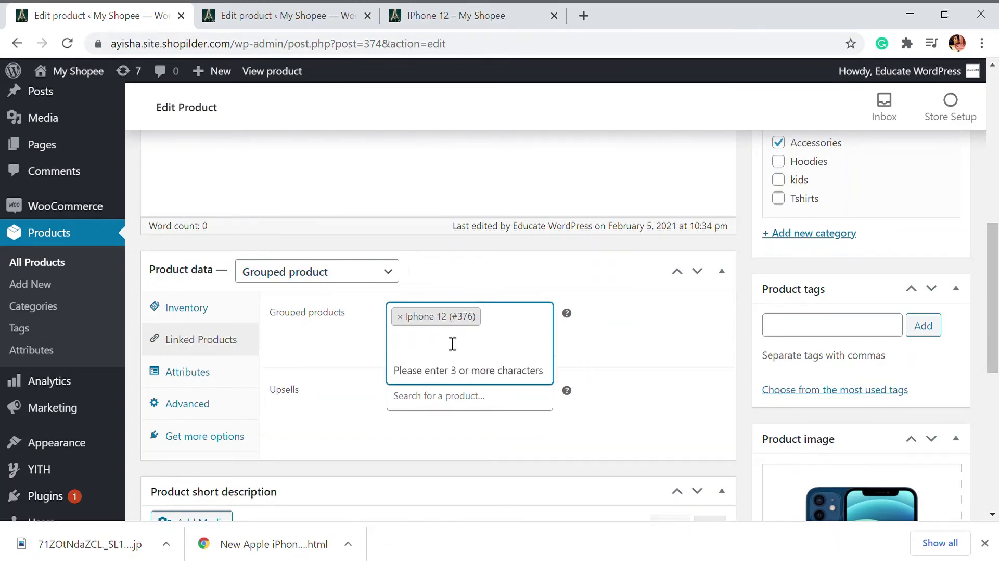
type("ipho")
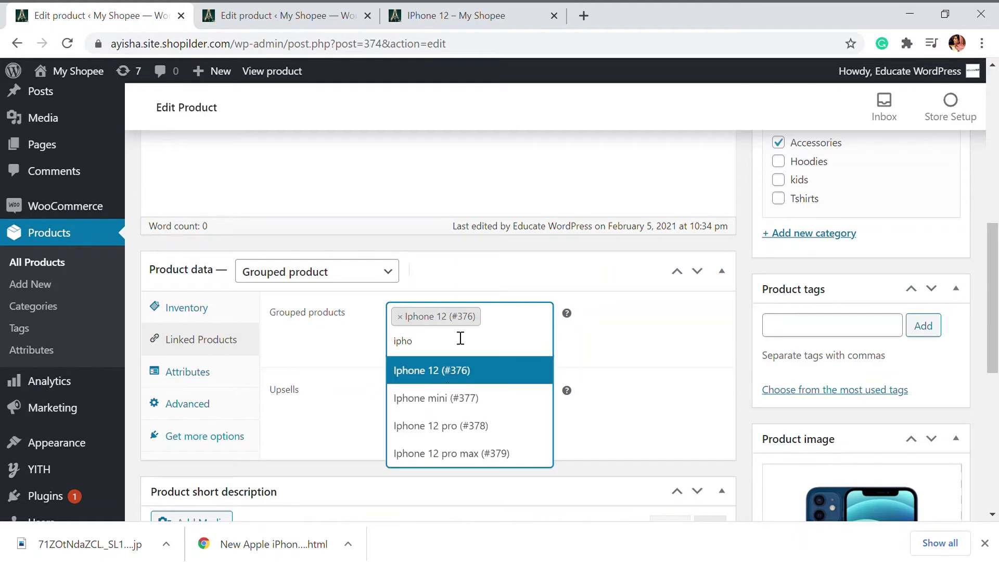
left_click(450, 399)
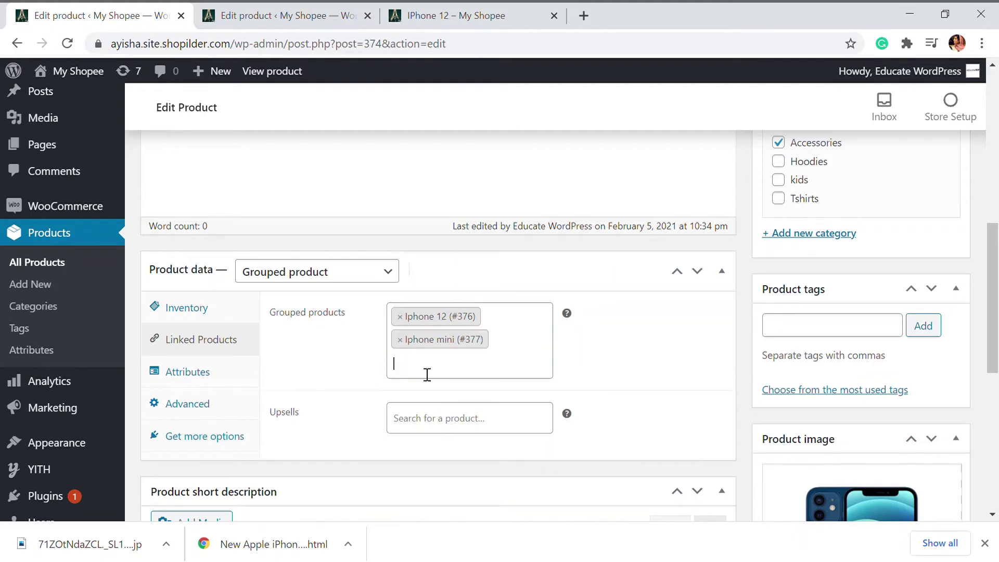
left_click(425, 374)
type("iph")
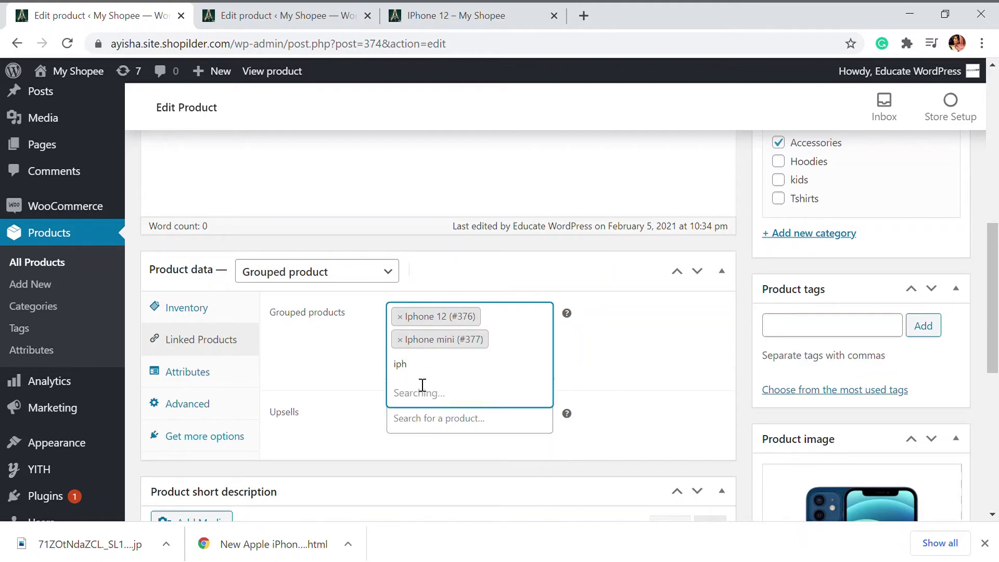
type("0")
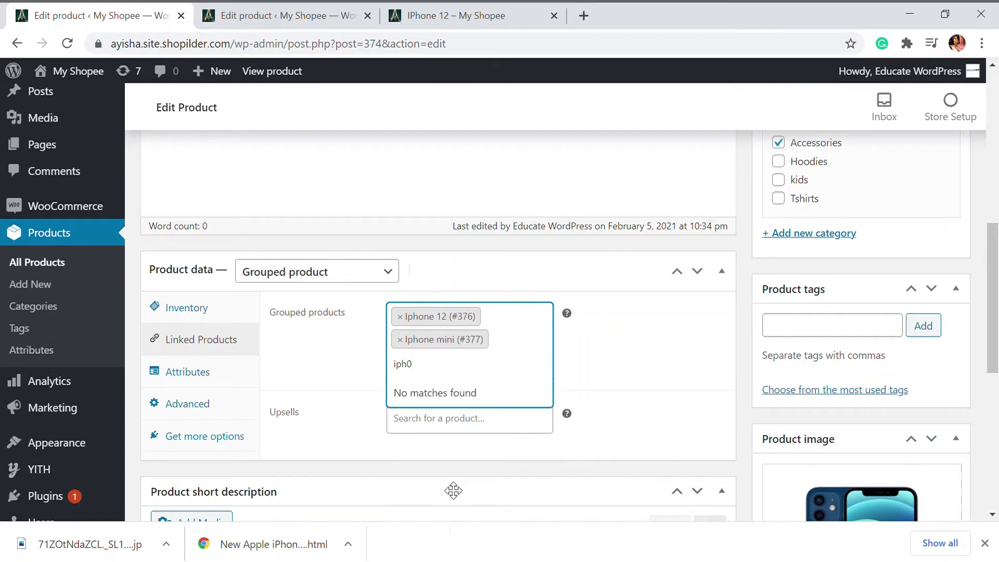
left_click(420, 404)
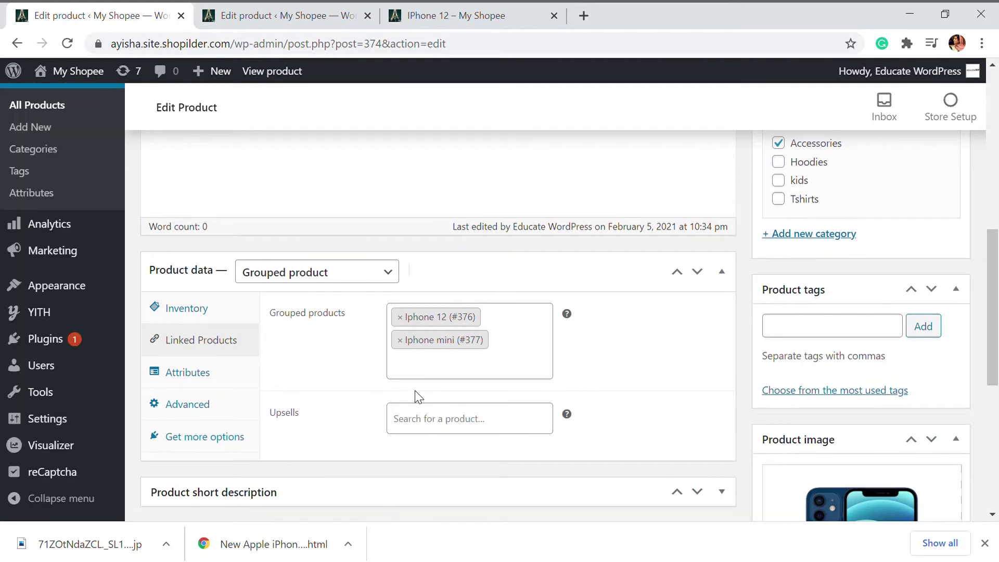
Add Iphone 12 pro and Iphone 12 pro max to the grouped products.
left_click(431, 367)
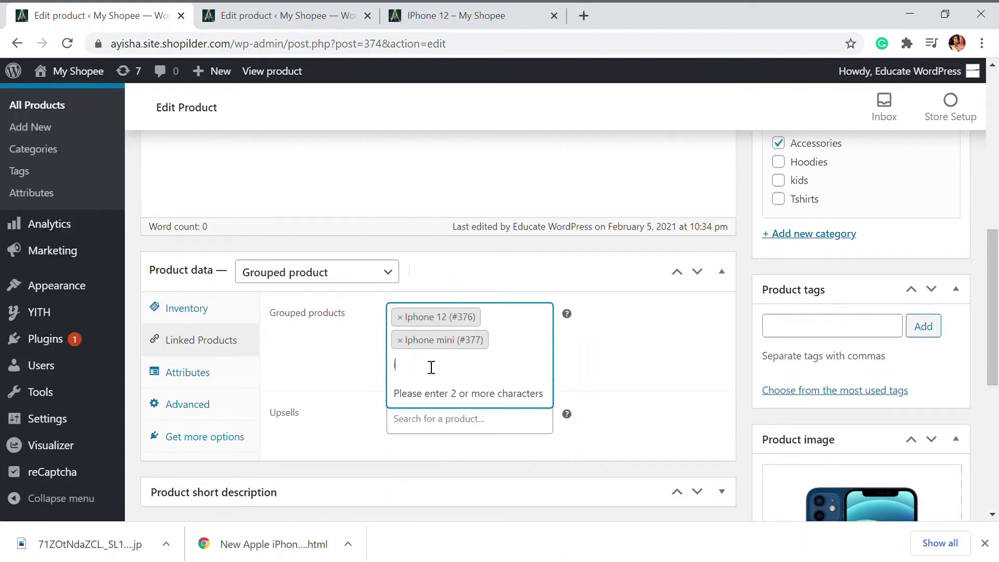
type("ipho")
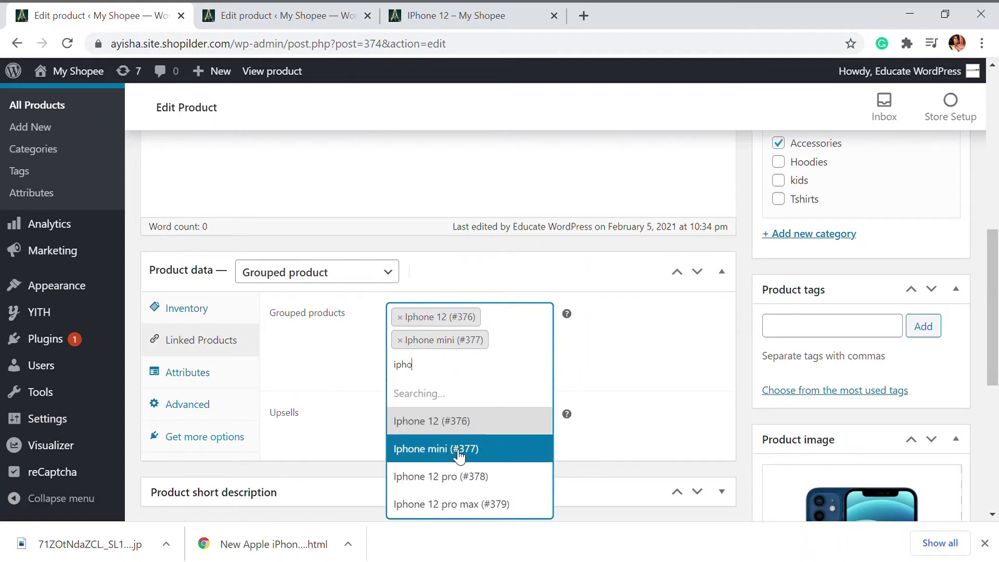
left_click(457, 475)
left_click(428, 396)
type("ipho")
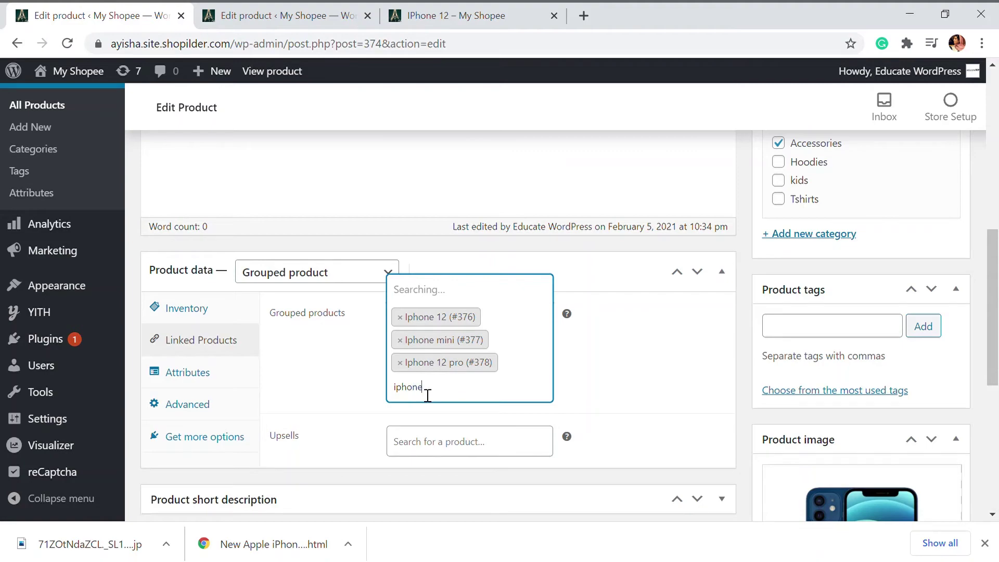
type("ne")
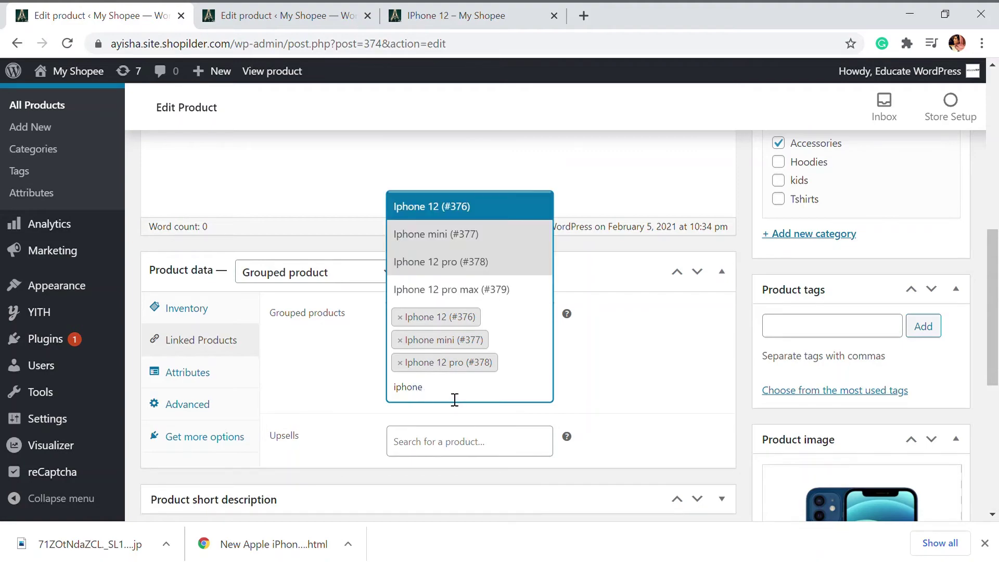
left_click(471, 288)
Update the grouped IPhone 12 product to save its linked items.
scroll(548, 375, "down", 2)
scroll(548, 370, "down", 5)
scroll(546, 375, "up", 6)
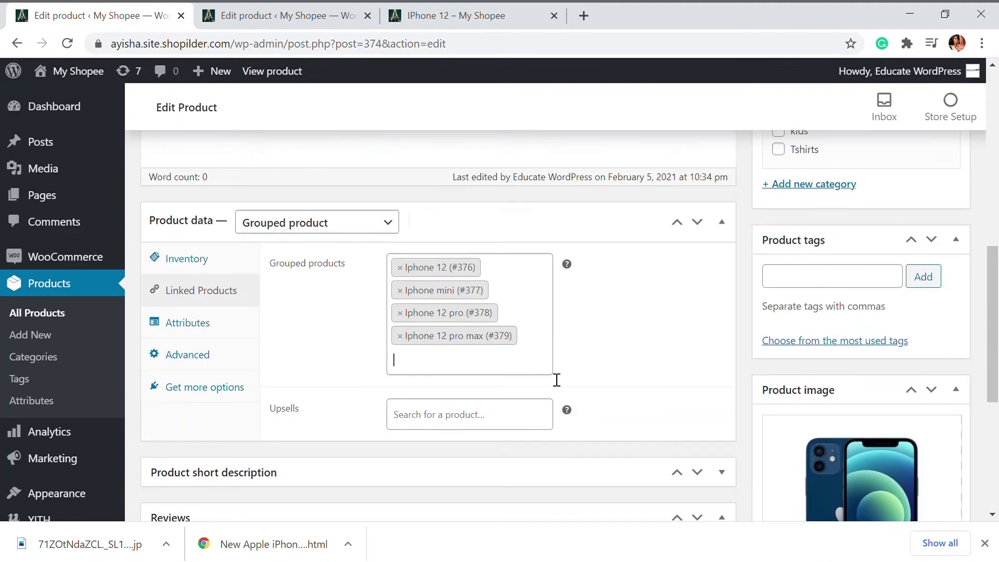
scroll(547, 377, "down", 5)
scroll(549, 379, "up", 5)
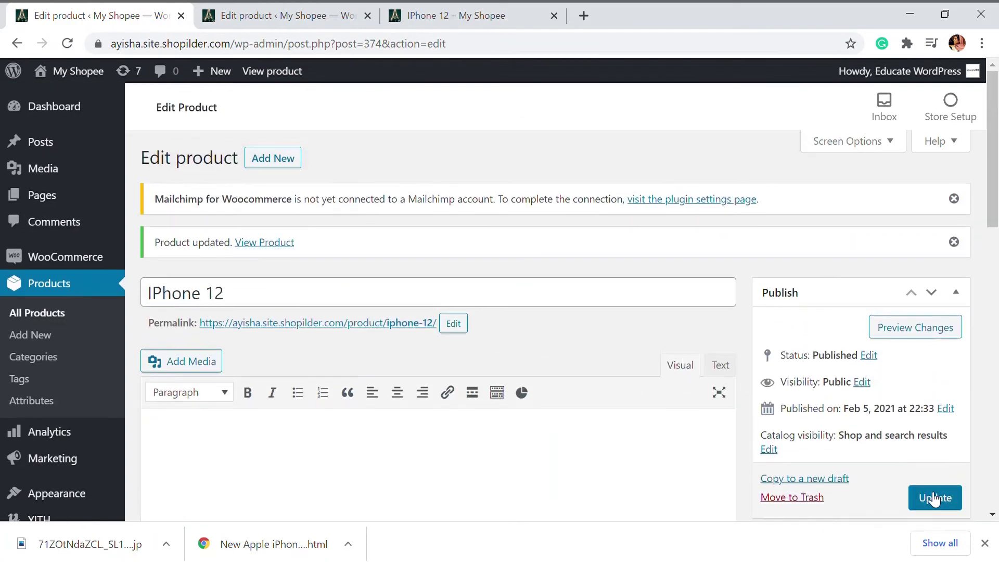
left_click(934, 503)
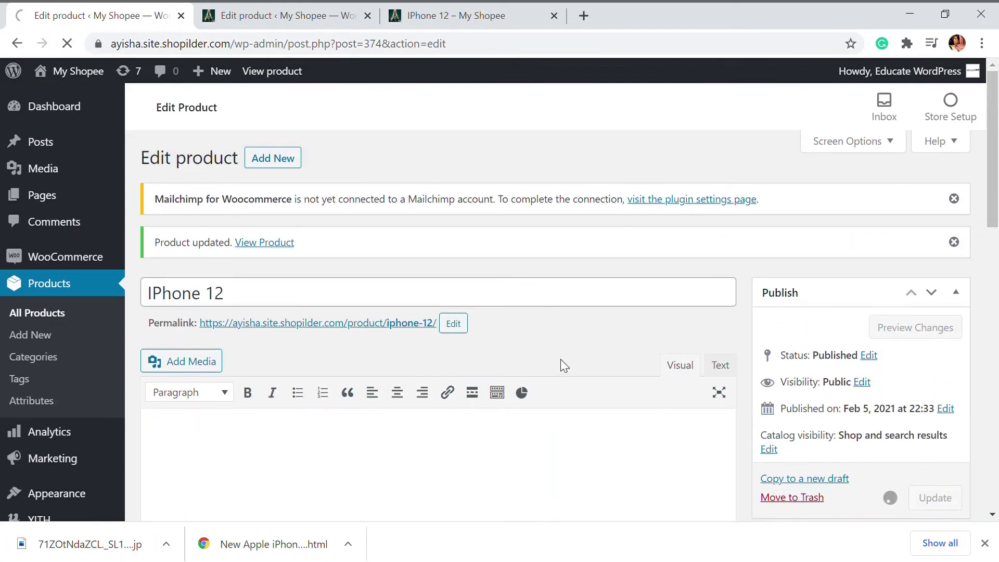
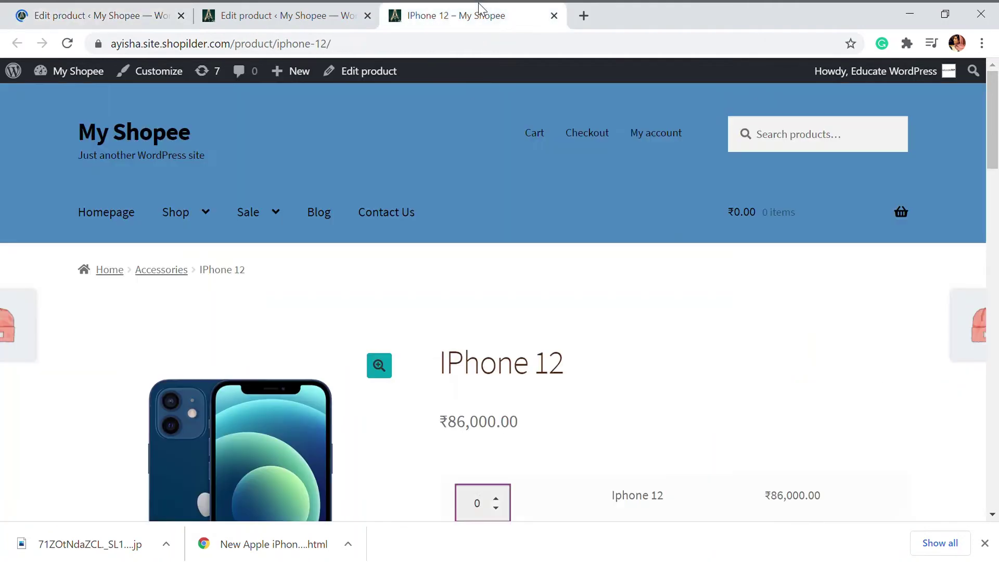
Reload the IPhone 12 store page and try the item quantities, ending with only one Iphone 12 selected.
left_click(67, 44)
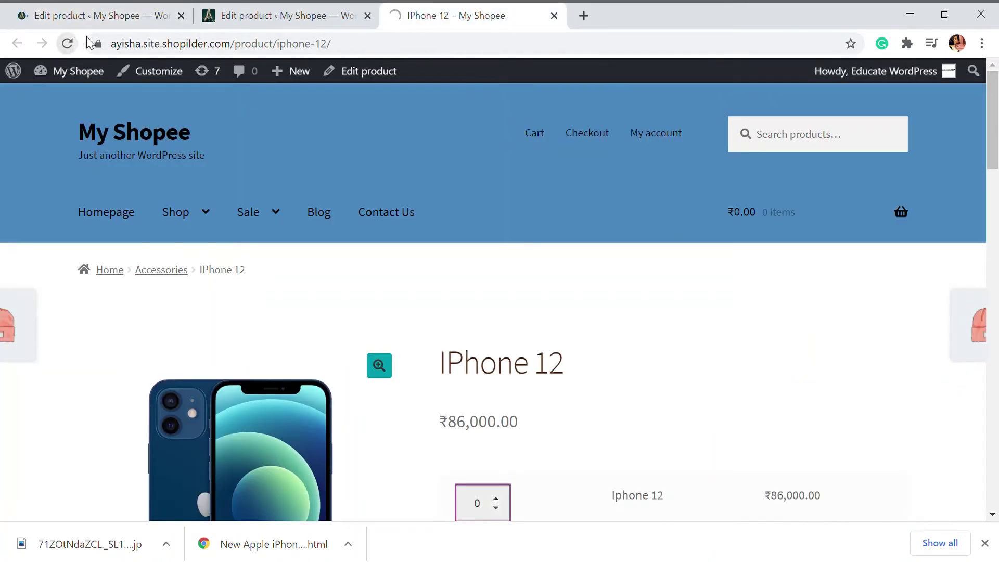
scroll(512, 185, "down", 4)
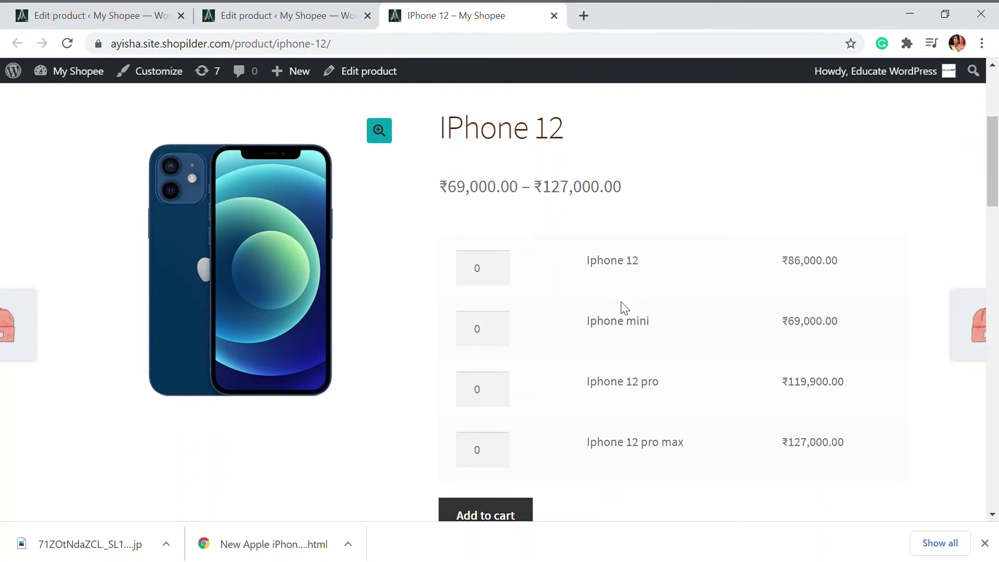
left_click(496, 325)
left_click(496, 394)
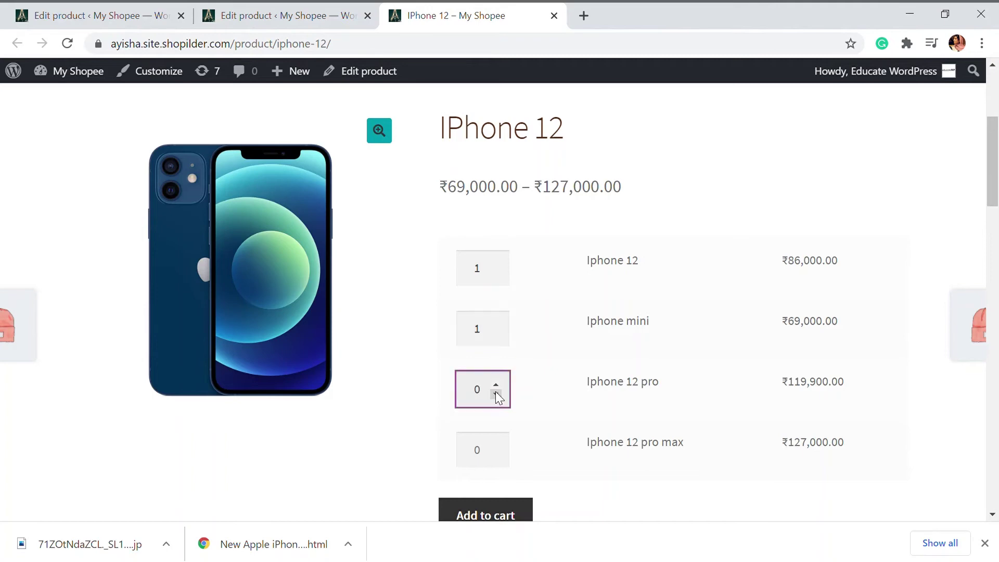
left_click(497, 385)
left_click(496, 395)
left_click(496, 333)
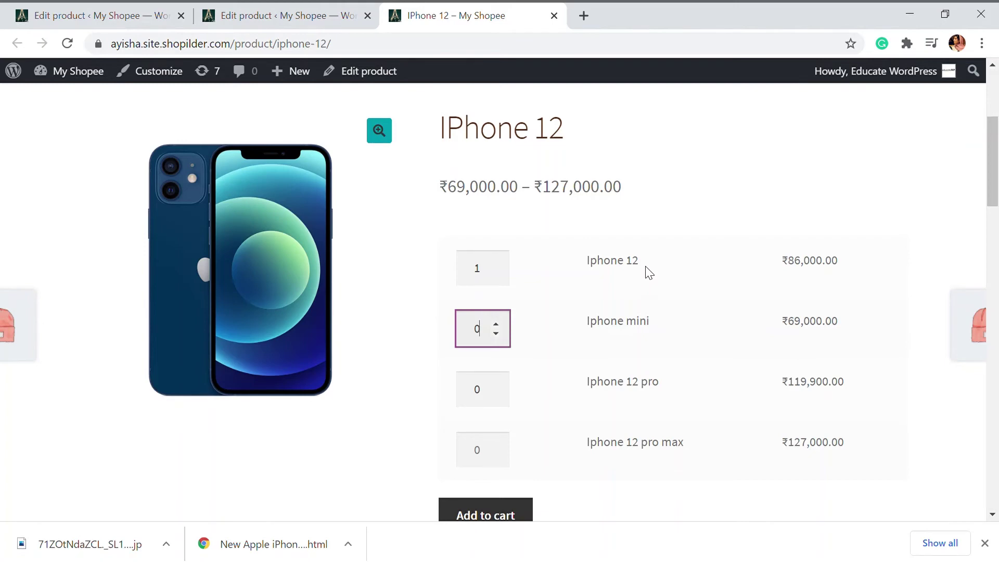
From the list of all products, open the simple Iphone 12 product priced at 86,000 for editing.
left_click(316, 16)
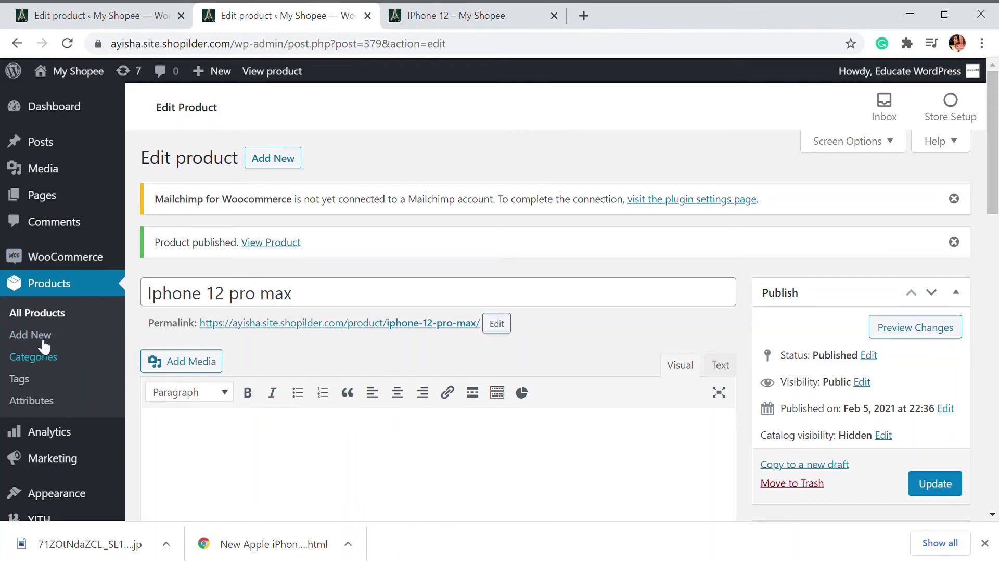
left_click(50, 318)
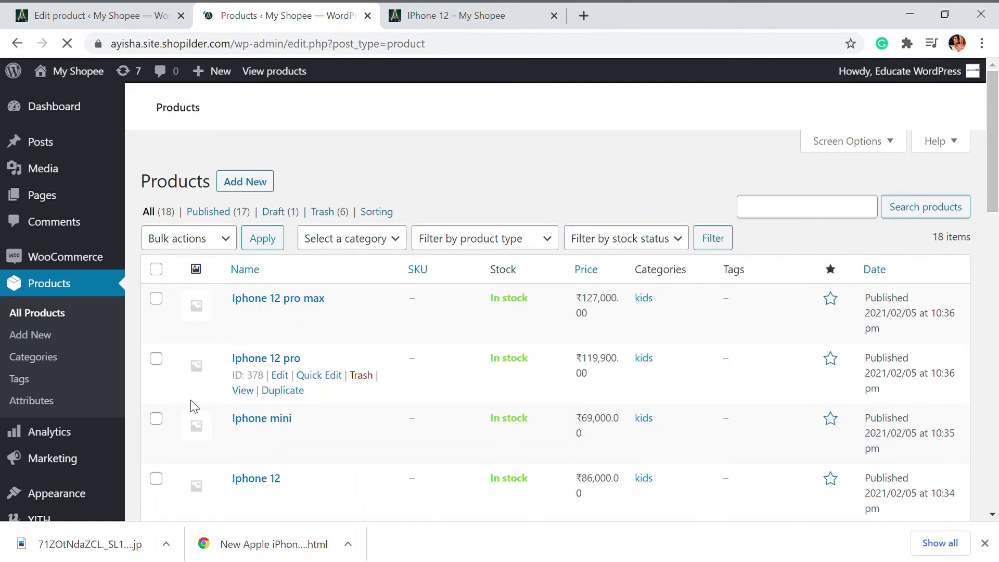
scroll(261, 436, "down", 1)
scroll(255, 343, "down", 3)
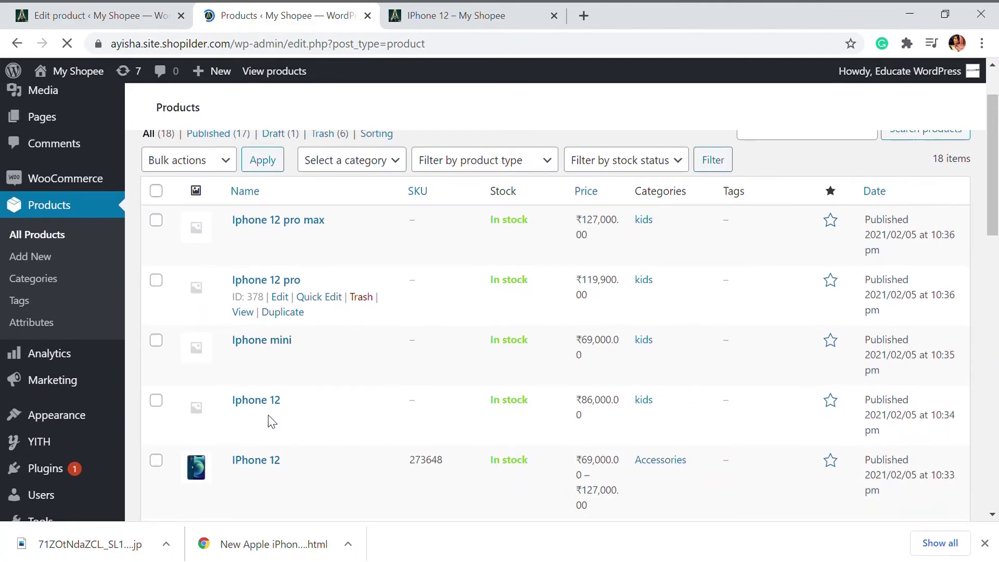
left_click(276, 353)
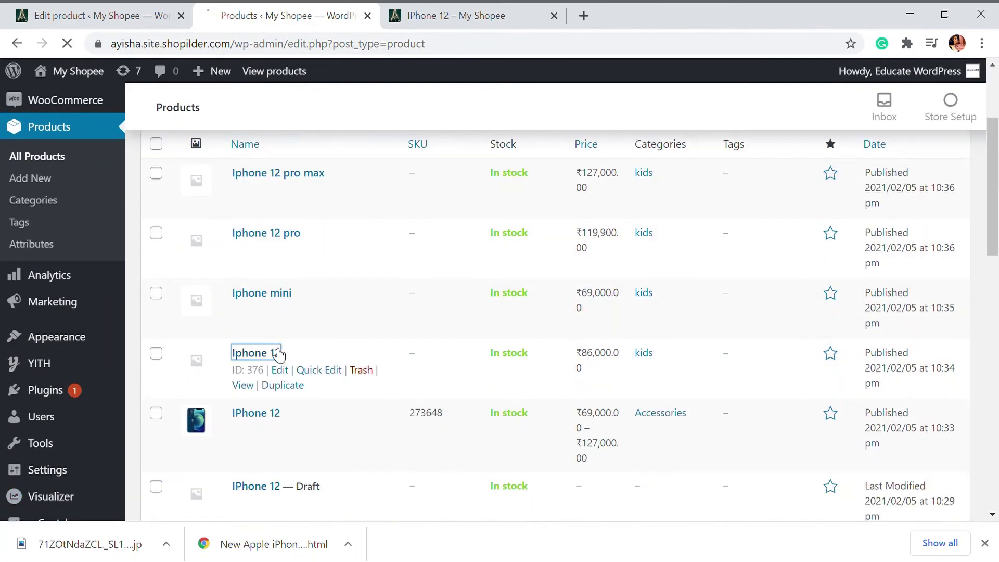
left_click(281, 371)
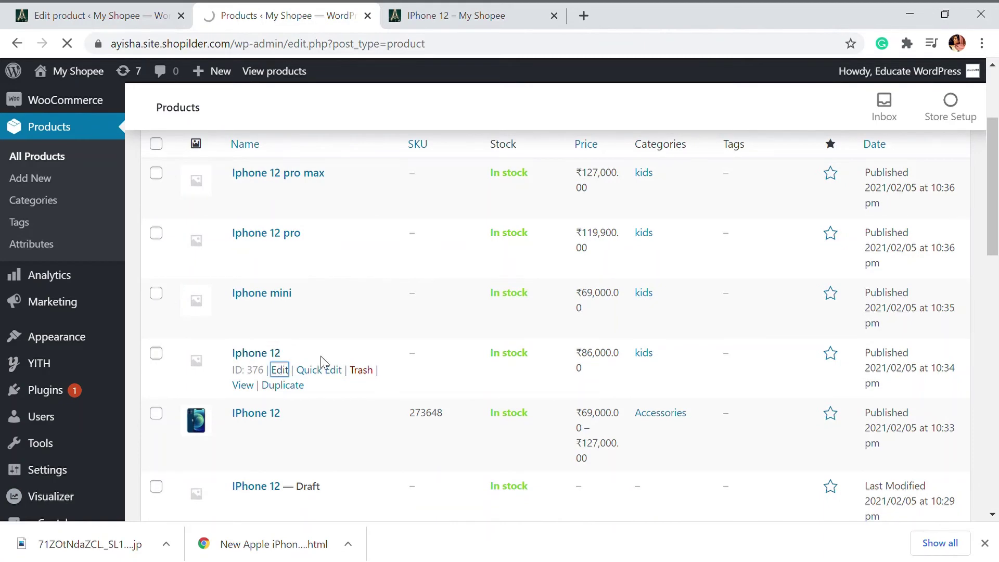
Change the Iphone 12 product's type from simple to Variable product.
scroll(338, 356, "down", 5)
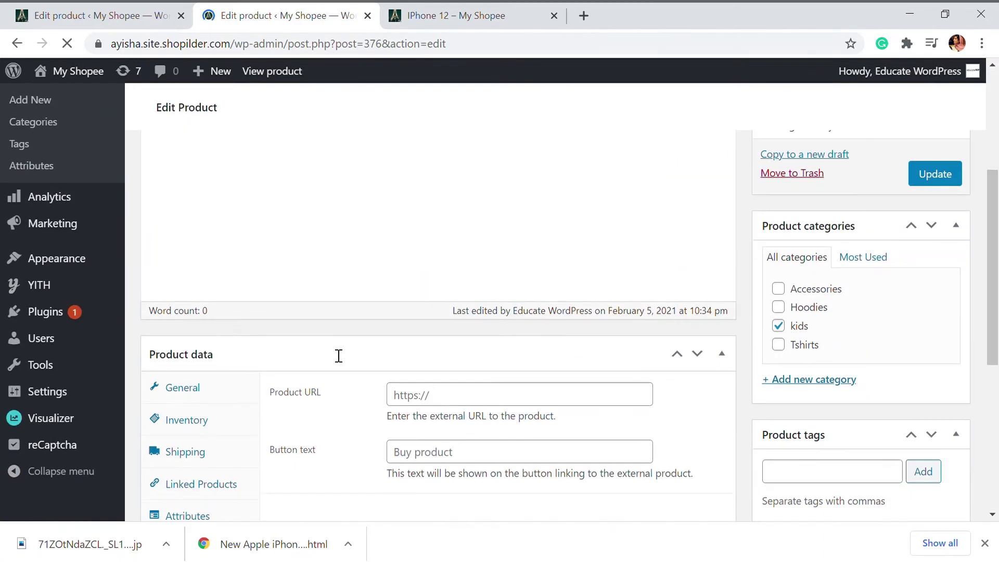
scroll(339, 356, "down", 4)
scroll(323, 312, "up", 10)
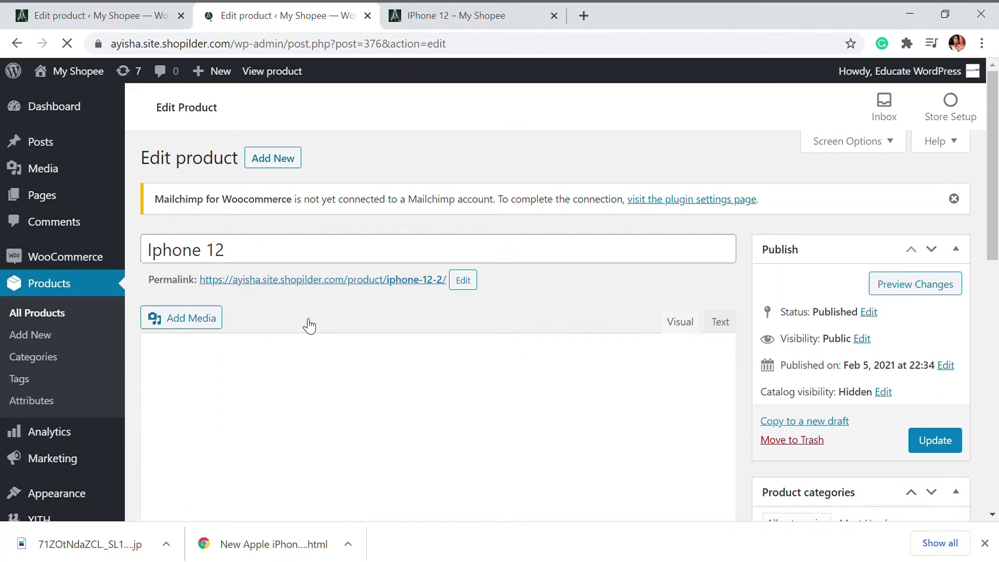
scroll(309, 326, "down", 5)
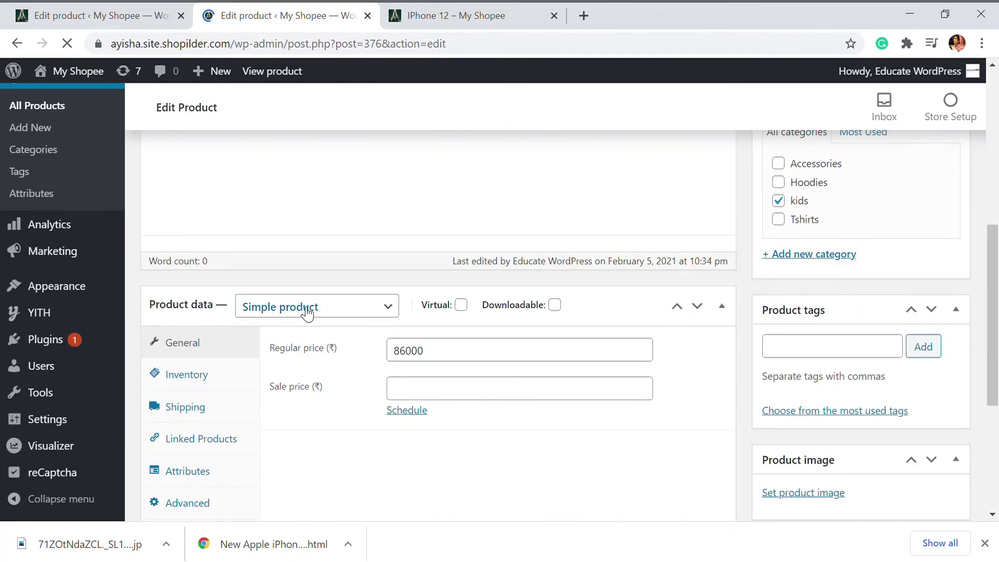
left_click(304, 314)
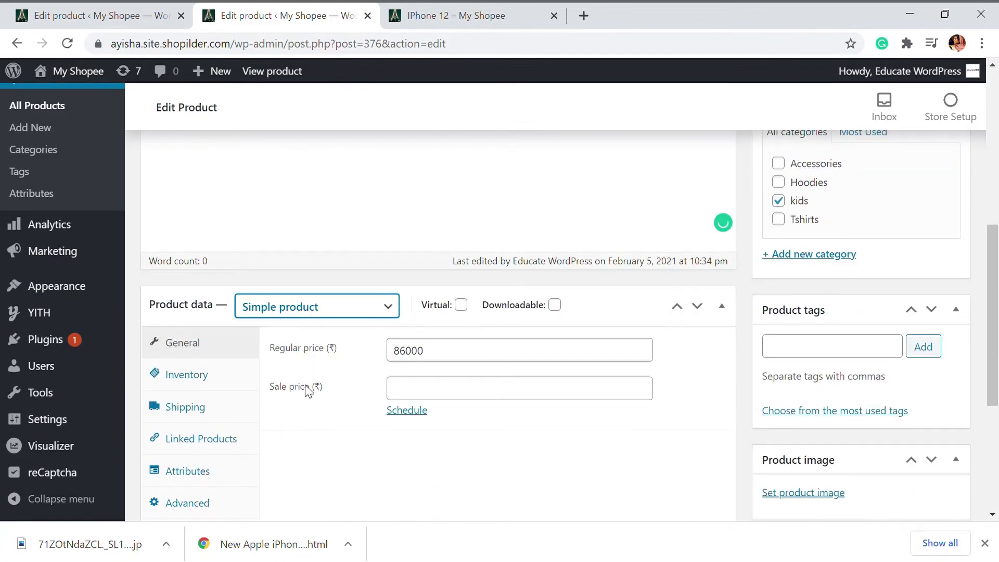
key("v")
scroll(307, 359, "down", 3)
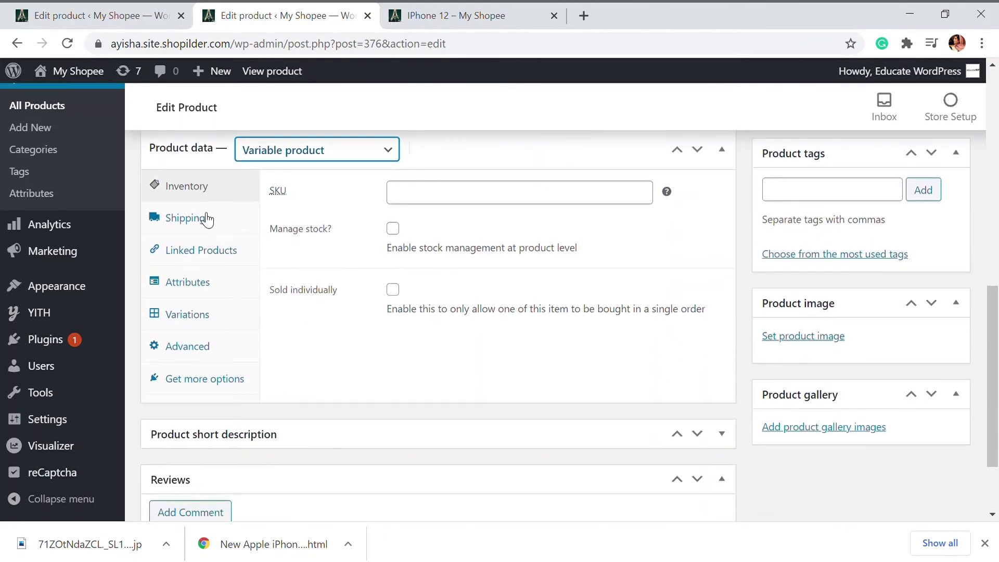
Add a custom product attribute named Storage with the values 64 | 128 | 256 and save the attributes.
left_click(201, 319)
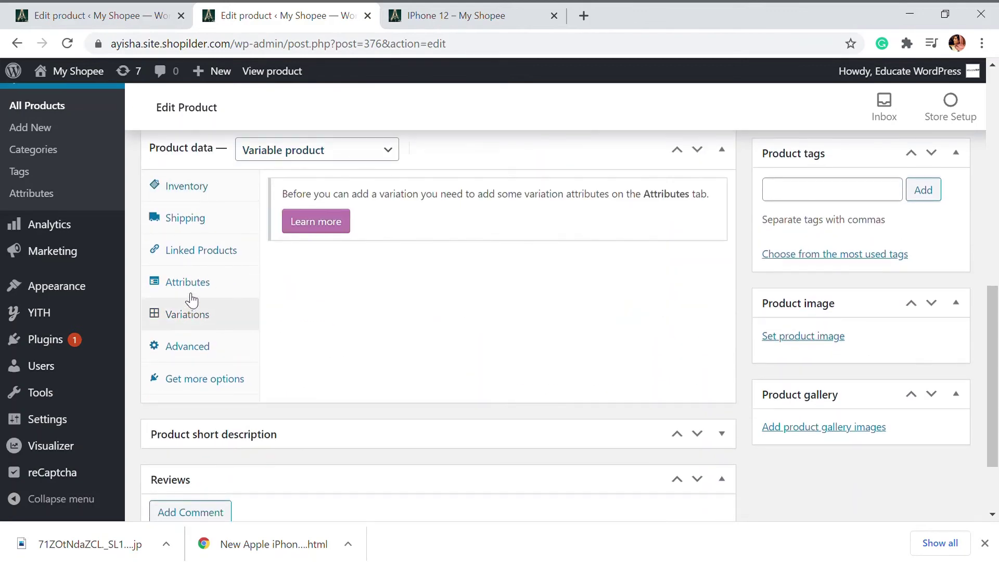
left_click(224, 285)
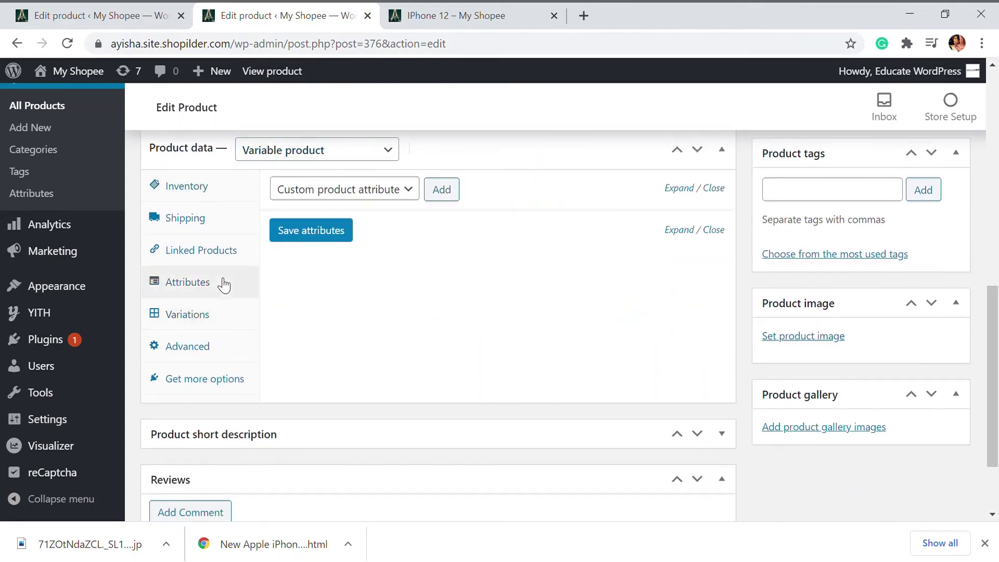
left_click(370, 197)
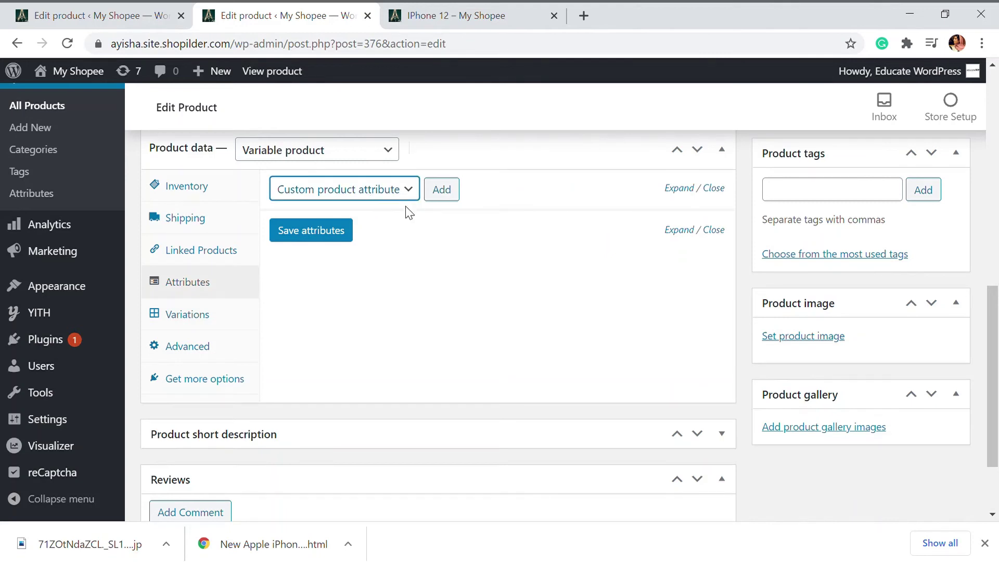
left_click(441, 189)
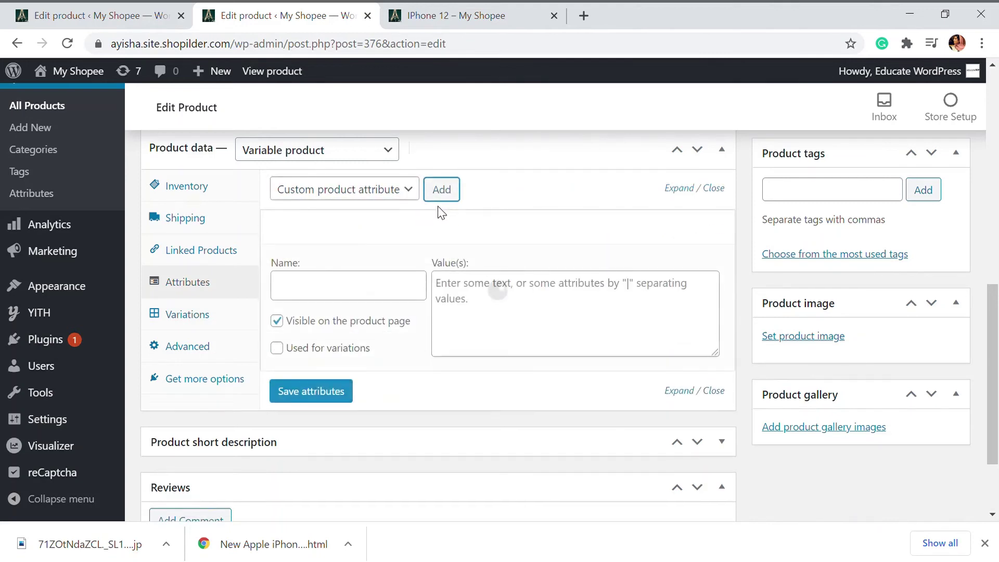
left_click(338, 301)
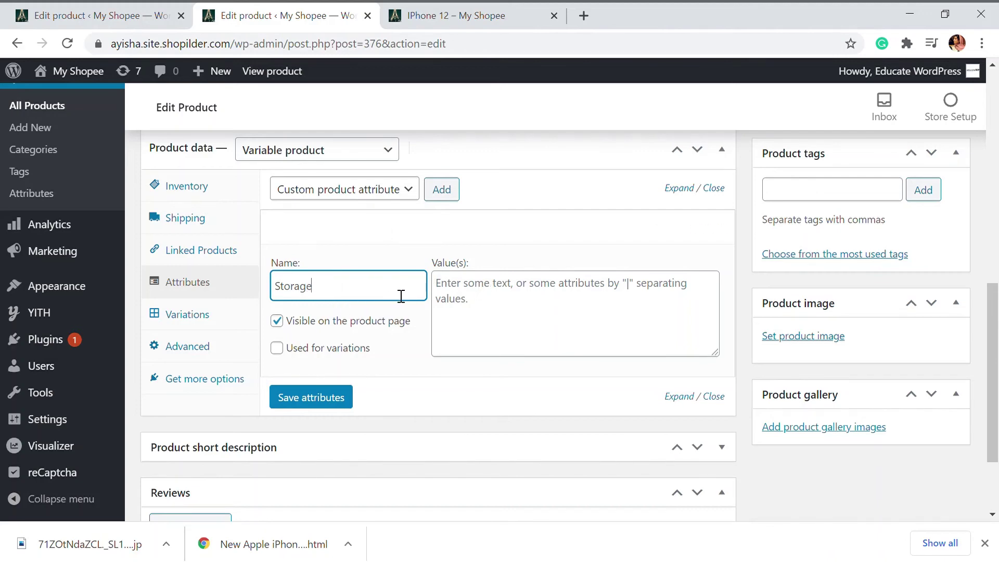
left_click(473, 304)
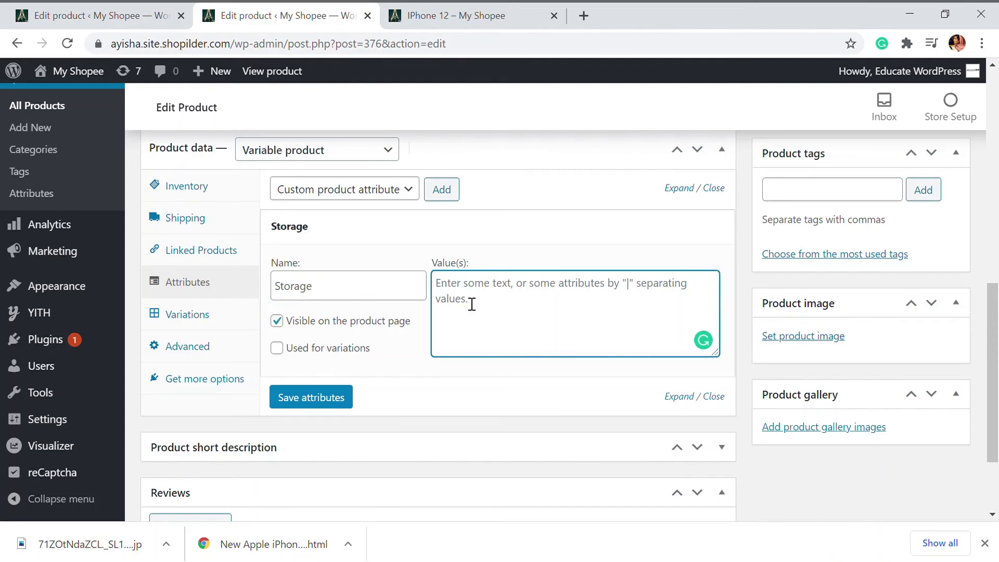
type("64 | 128 | 256")
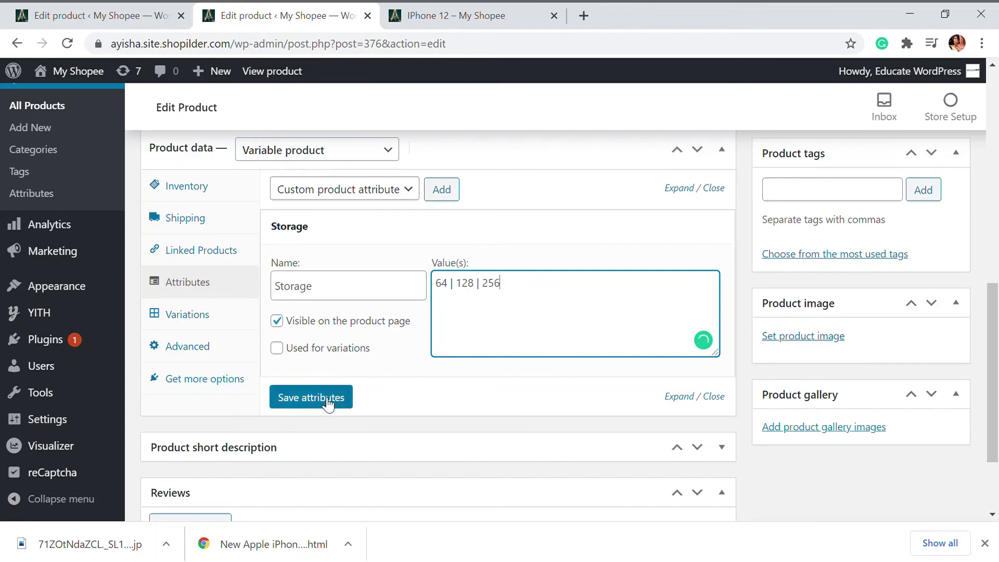
left_click(312, 396)
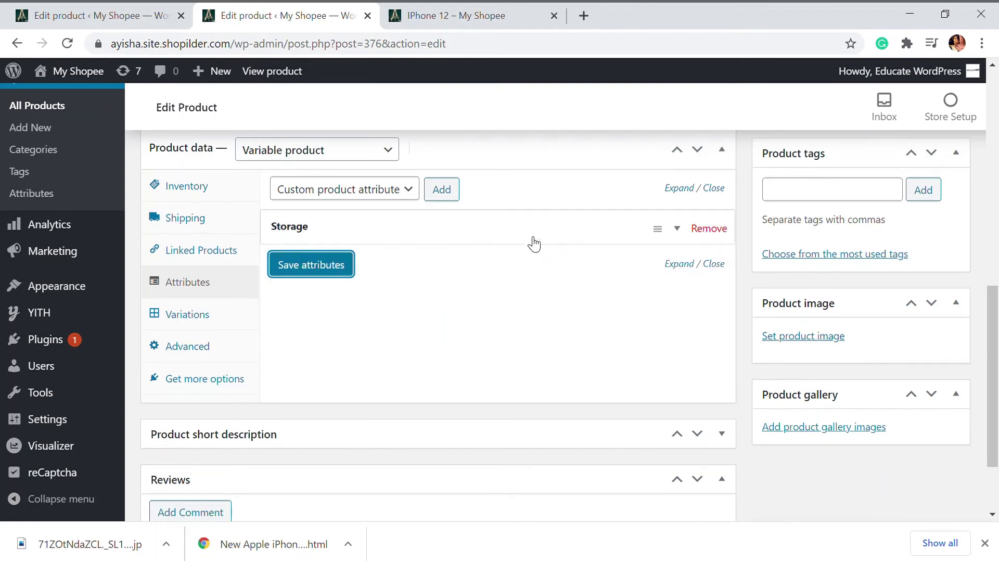
Enable the Storage attribute to be used for variations and save the attributes again.
left_click(343, 265)
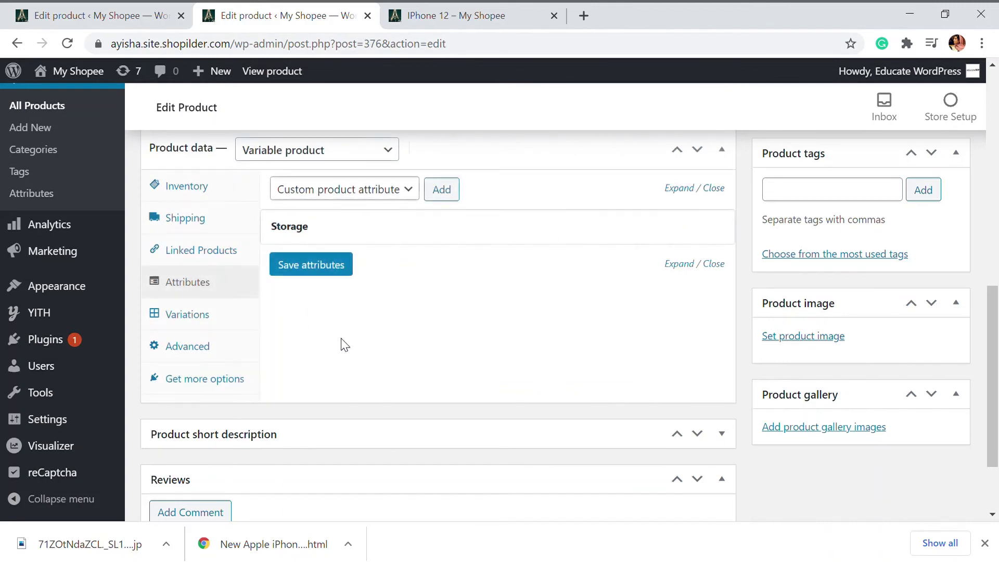
left_click(308, 229)
left_click_drag(308, 348, 303, 348)
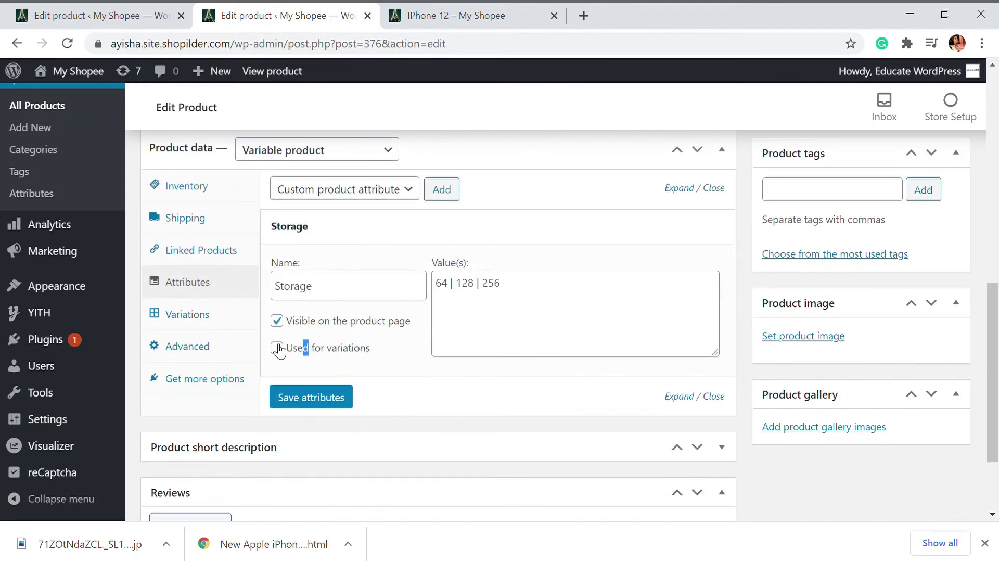
left_click(277, 347)
left_click(311, 397)
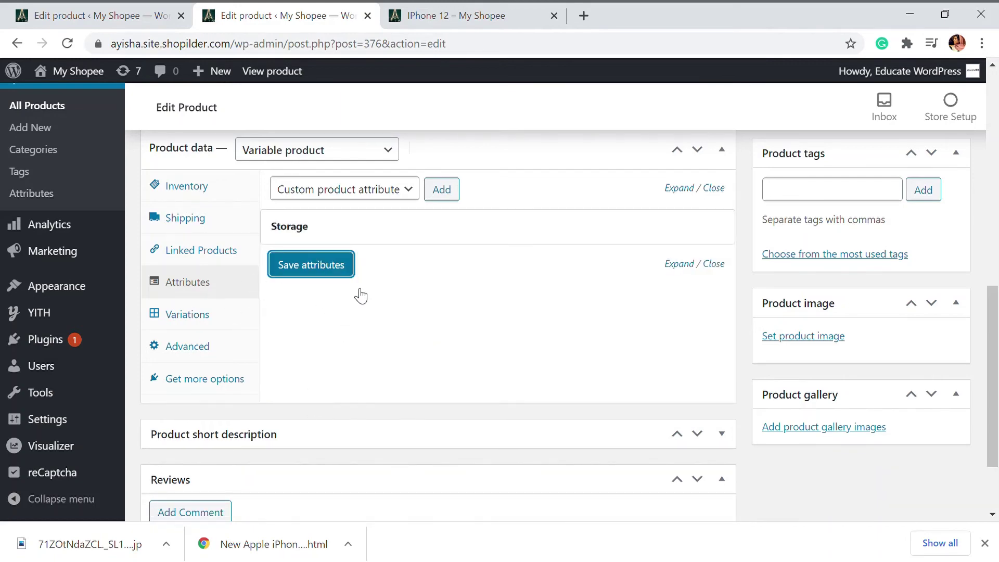
left_click(341, 270)
Add a variation to the Iphone 12 product and set its storage to 64.
left_click(191, 314)
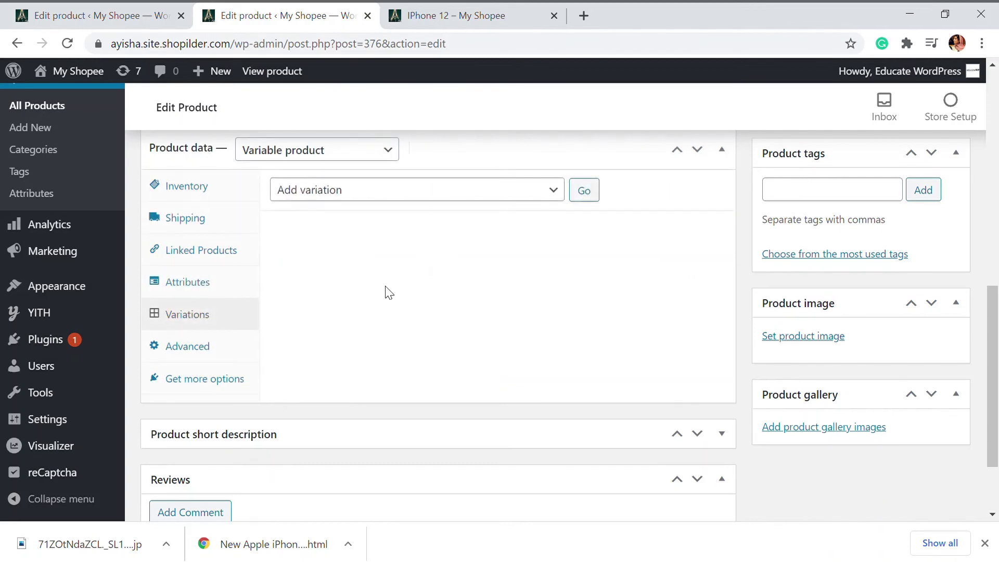
left_click(399, 197)
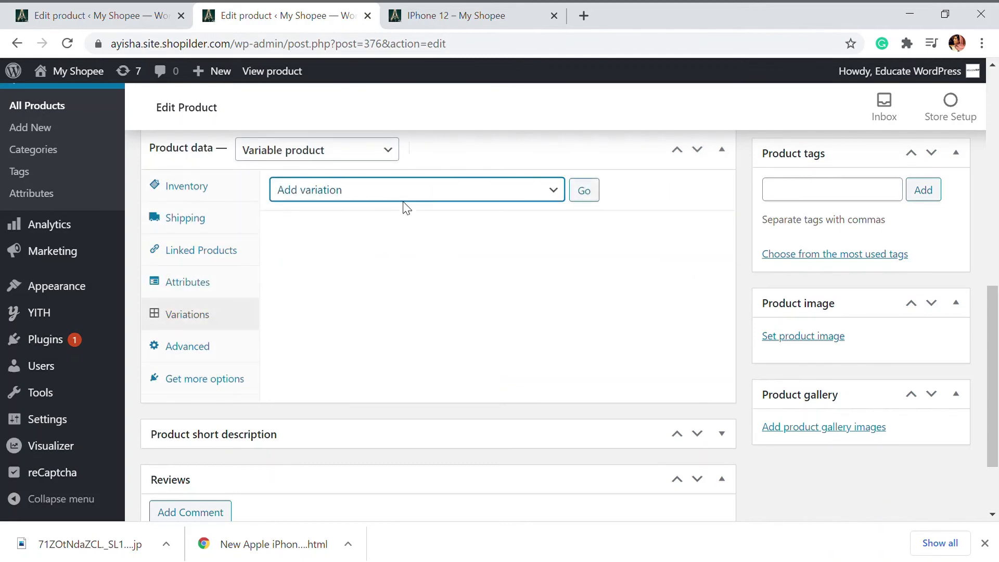
left_click(584, 191)
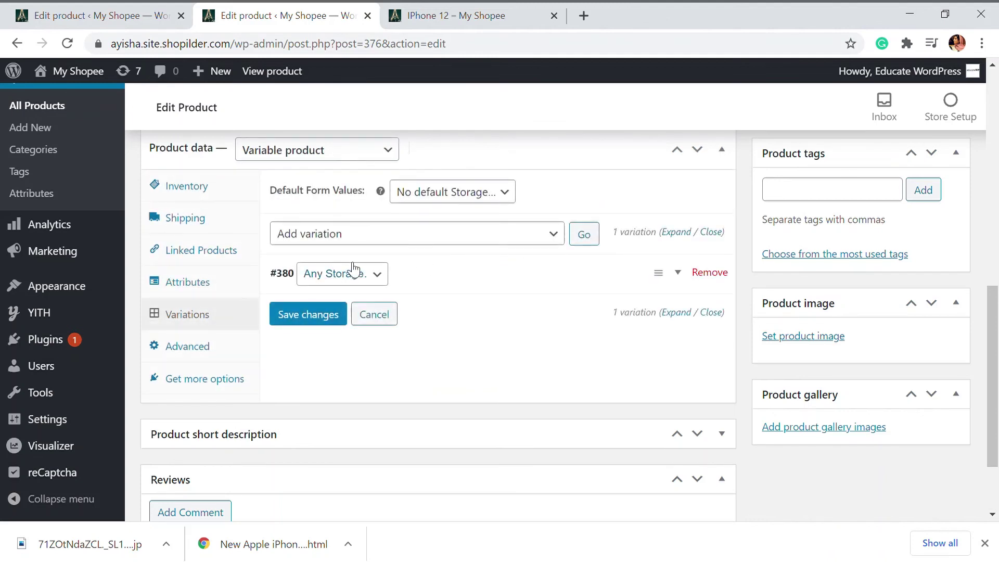
left_click(343, 281)
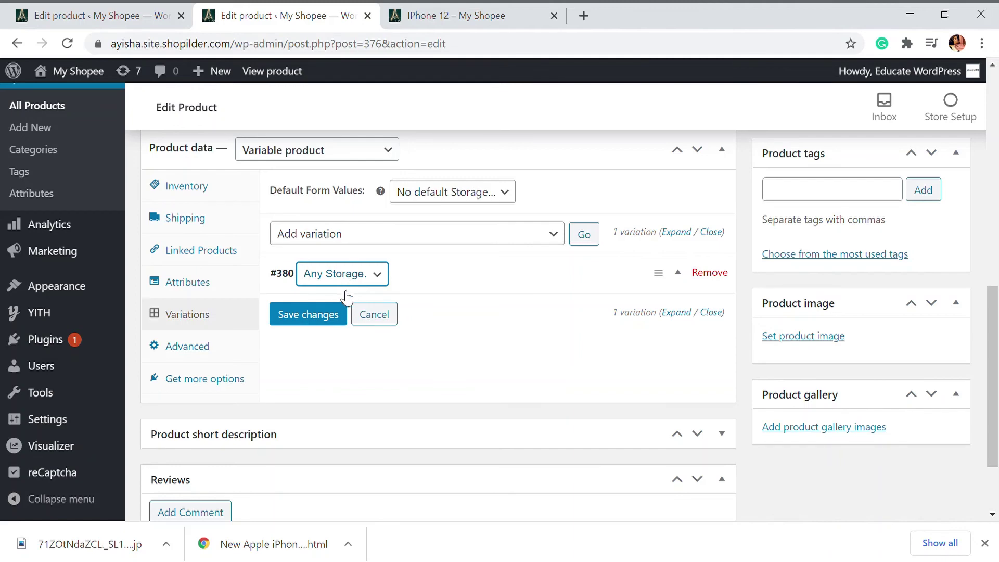
left_click(335, 309)
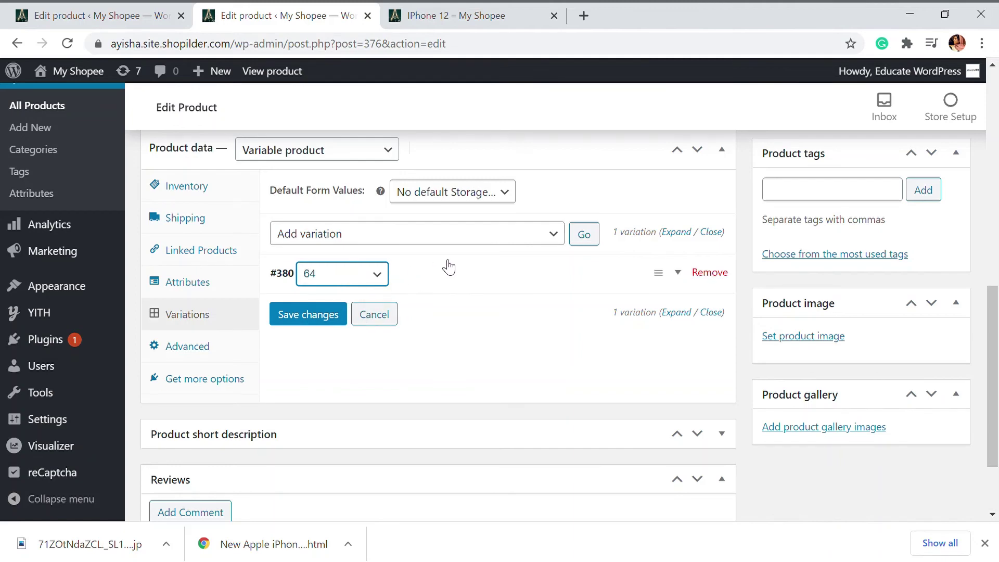
Set the 64 storage variation's regular price to 80000 and save the variation changes.
left_click(440, 274)
scroll(406, 398, "down", 2)
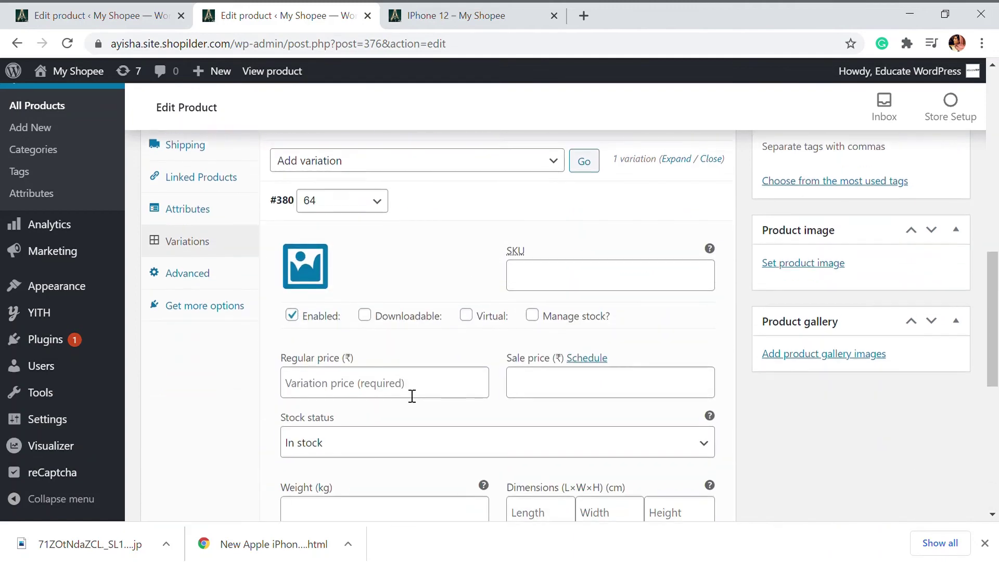
left_click(377, 385)
type("80000")
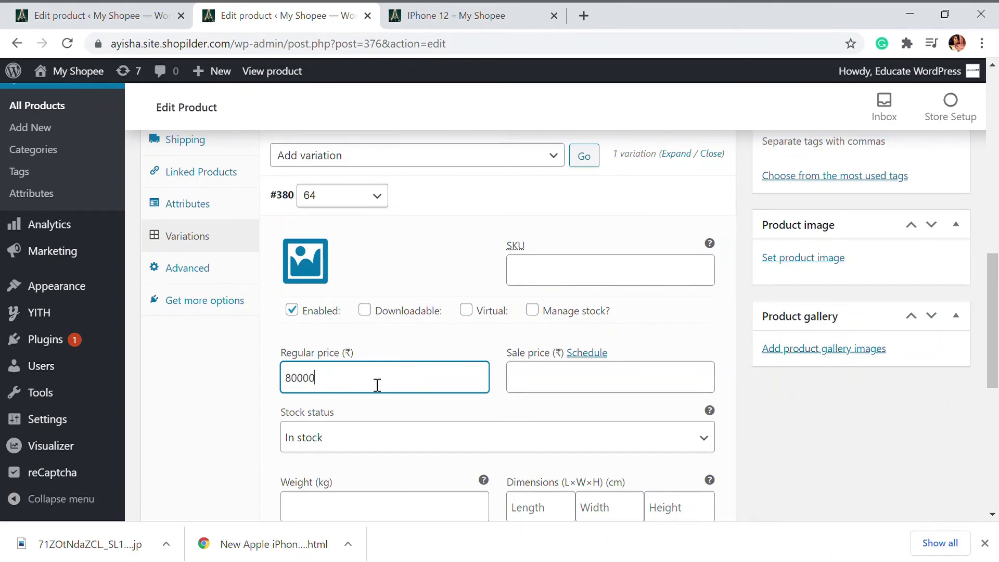
scroll(395, 398, "down", 6)
left_click(328, 304)
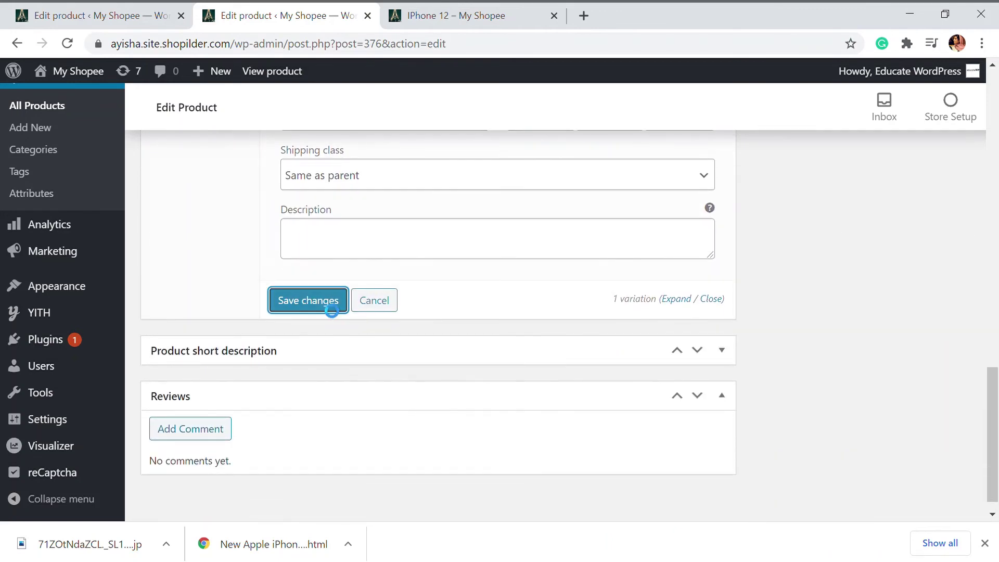
Add two more variations and set their storage to 128 and 256.
scroll(427, 333, "up", 9)
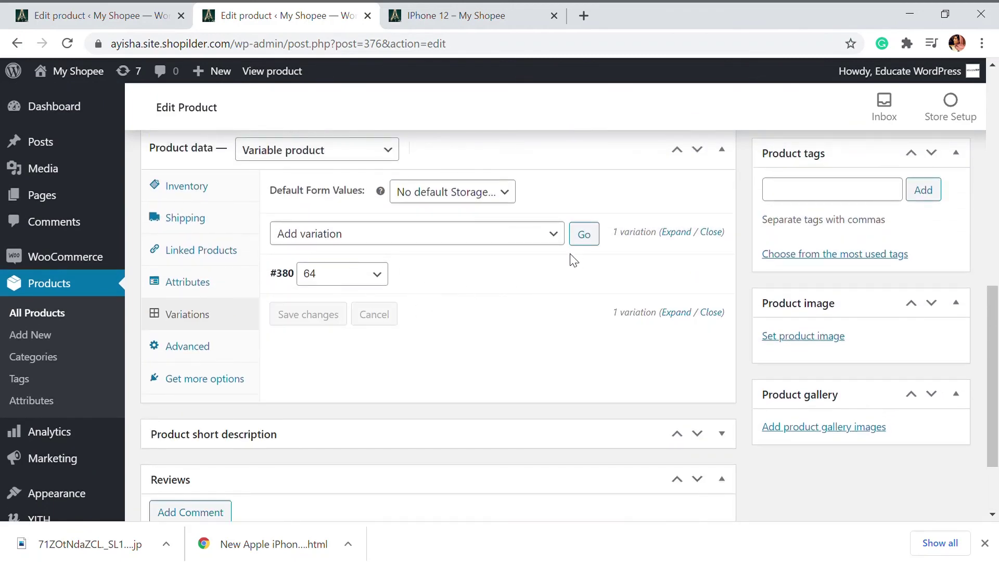
left_click(585, 242)
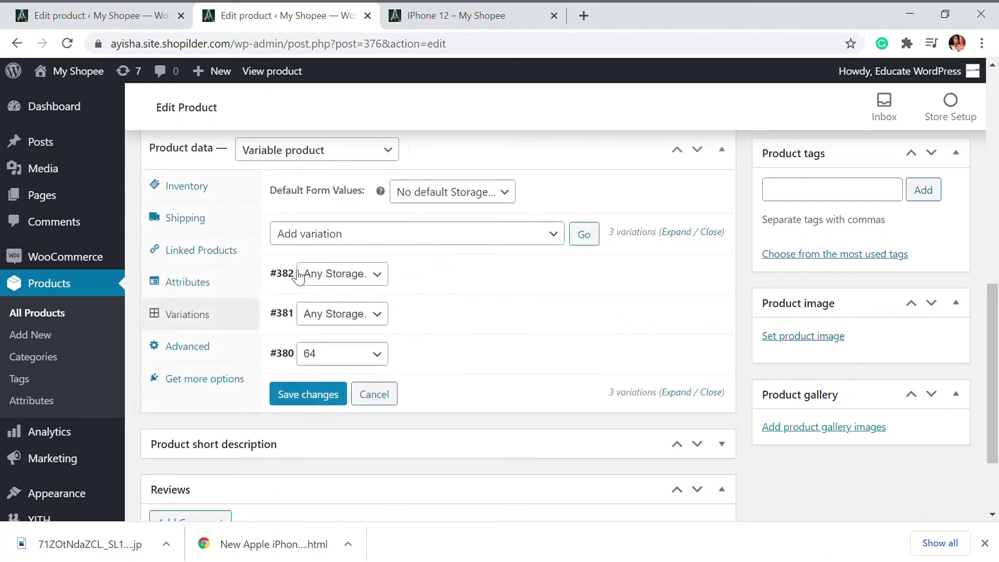
left_click(323, 314)
left_click(326, 359)
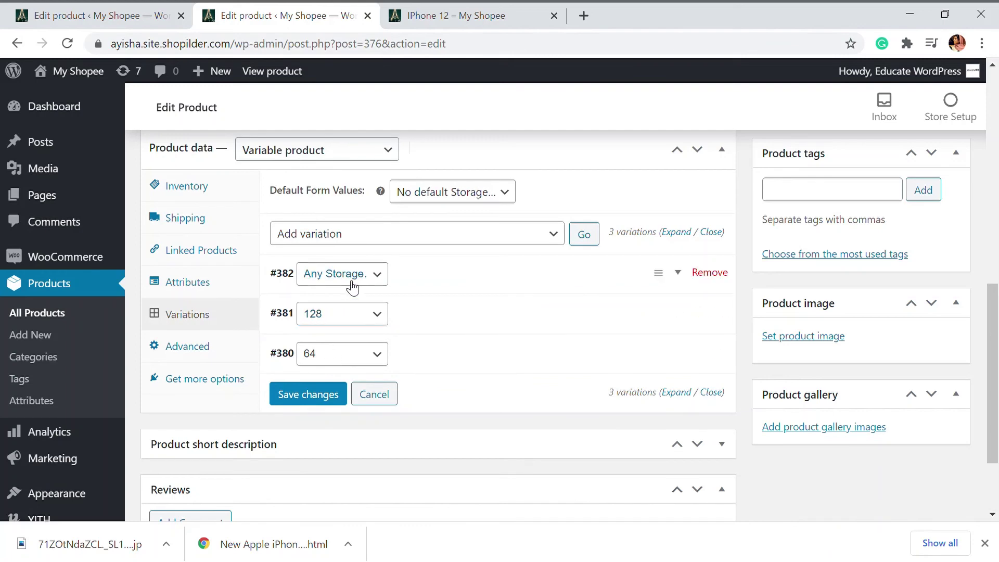
left_click(352, 286)
left_click(335, 345)
Set the regular price of the 128 storage variation to 86000.
left_click(424, 328)
scroll(446, 401, "down", 1)
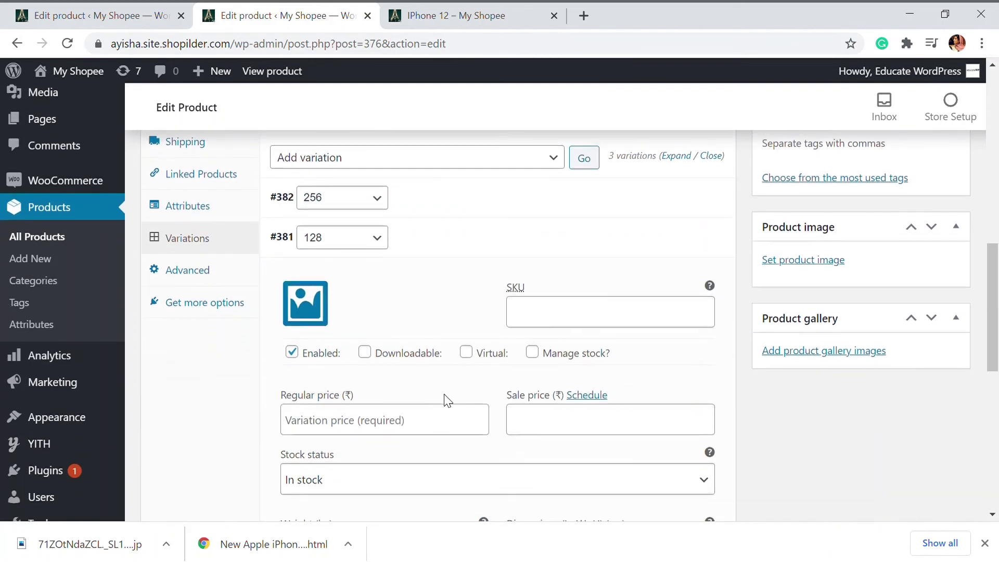
left_click(409, 424)
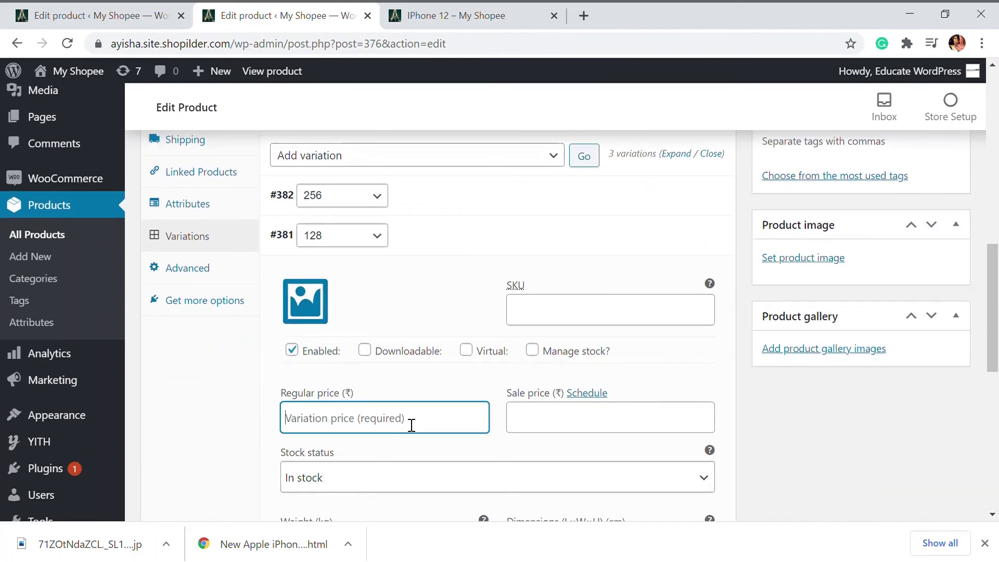
type("8600")
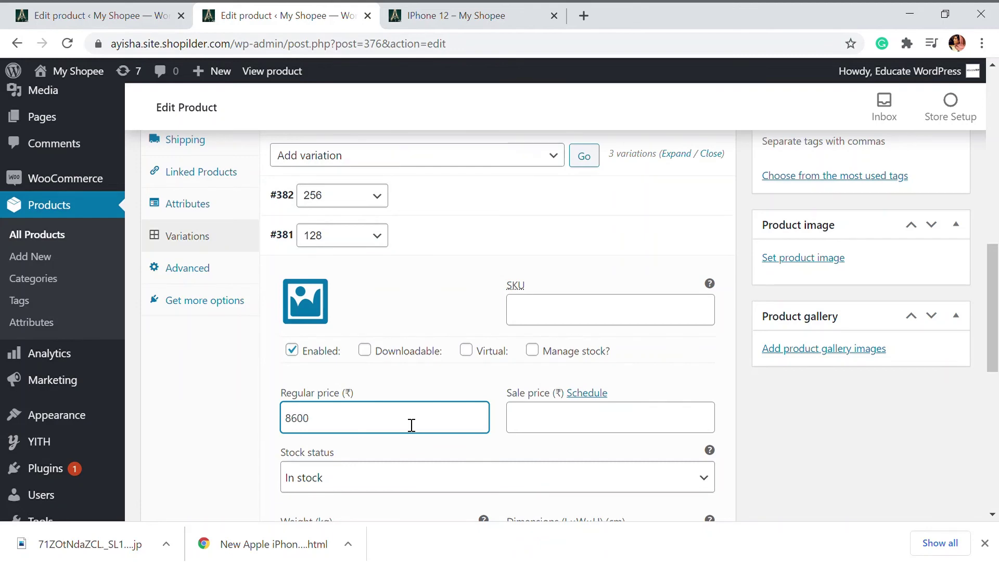
type("0")
scroll(423, 480, "down", 3)
Set the regular price of the 256 storage variation to 95000 and save the variation changes.
scroll(404, 340, "up", 4)
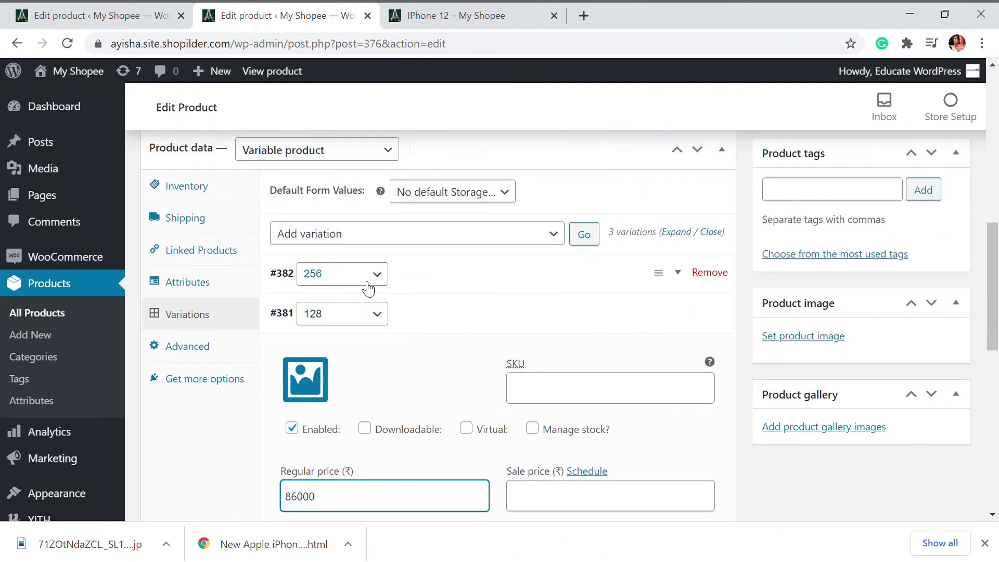
left_click(370, 286)
left_click(416, 283)
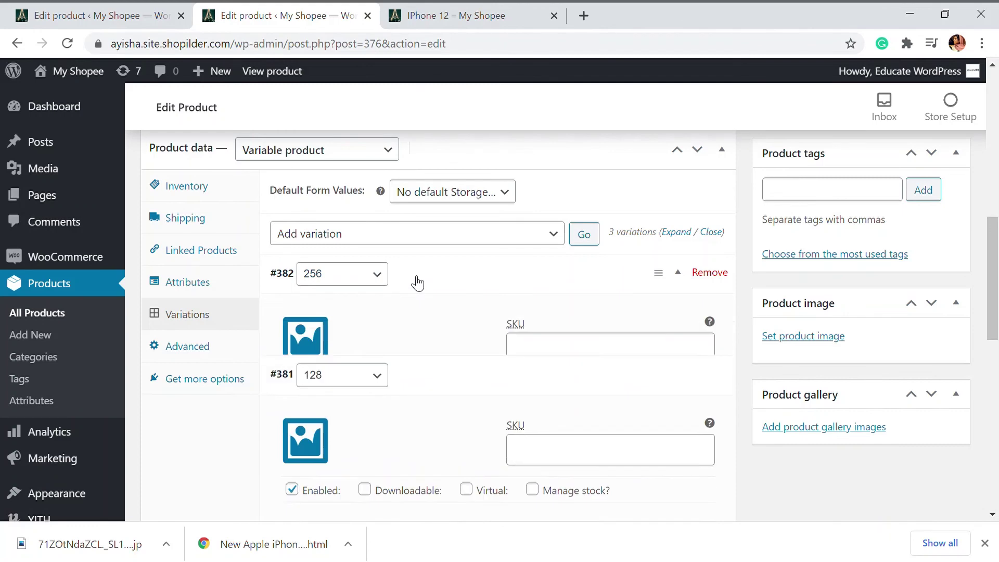
left_click(546, 467)
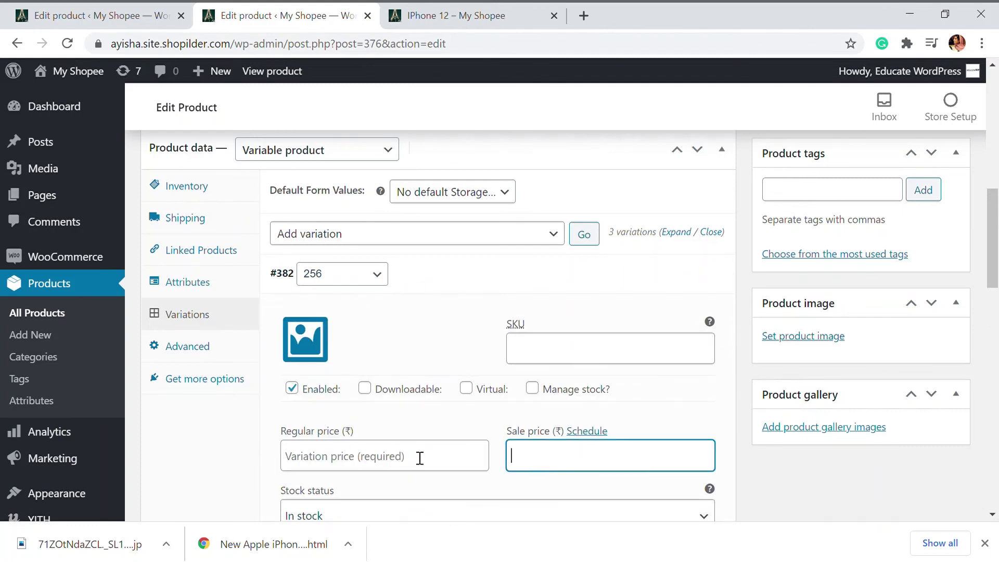
left_click(407, 458)
type("96")
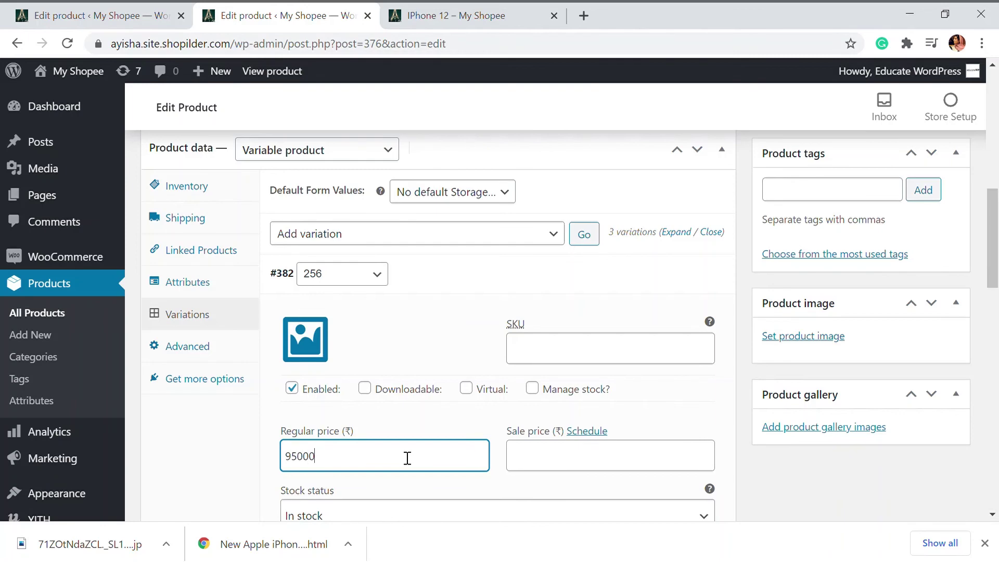
scroll(408, 458, "down", 15)
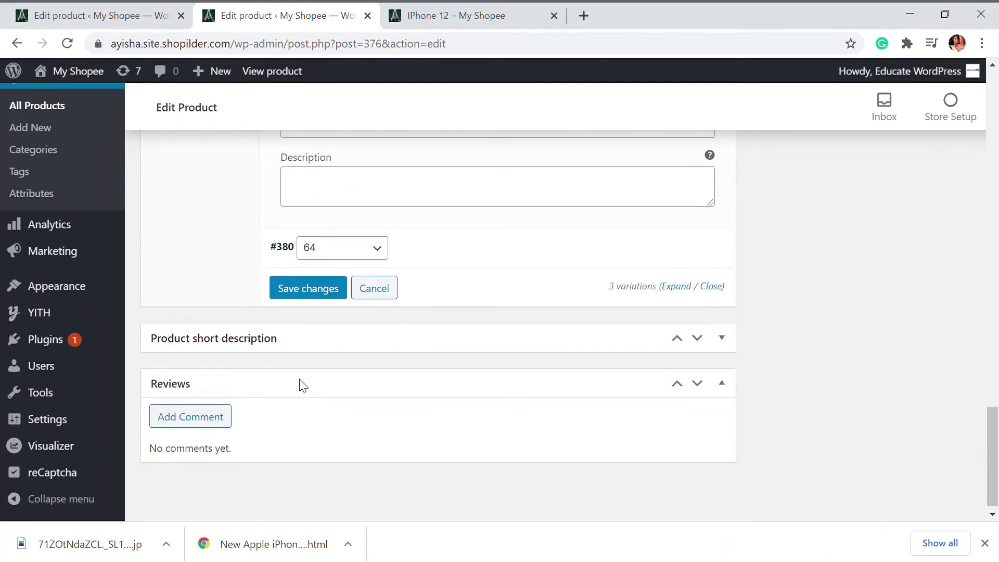
left_click(313, 300)
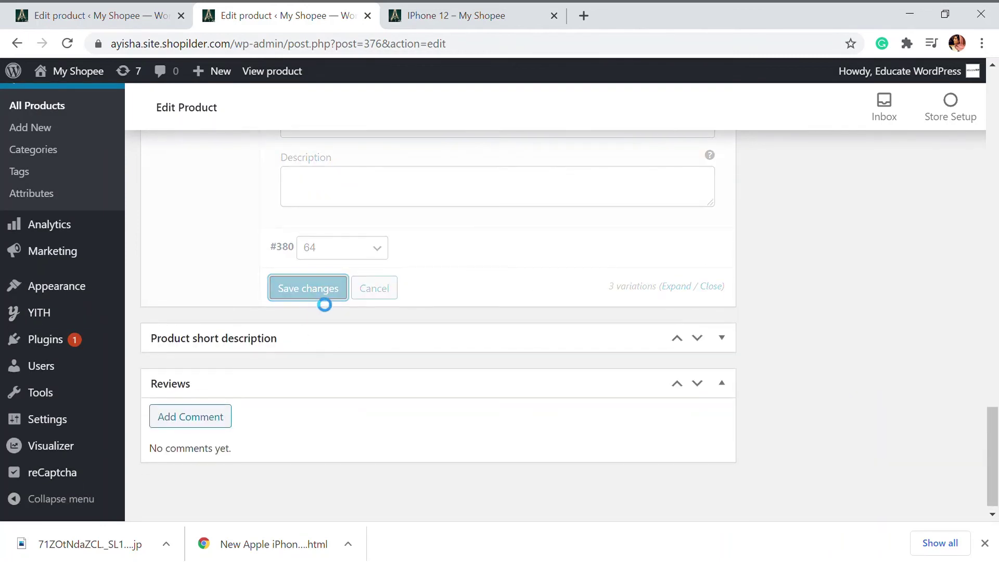
Go back to the grouped IPhone 12 store page and reload it to check the Iphone 12 item.
scroll(492, 299, "up", 15)
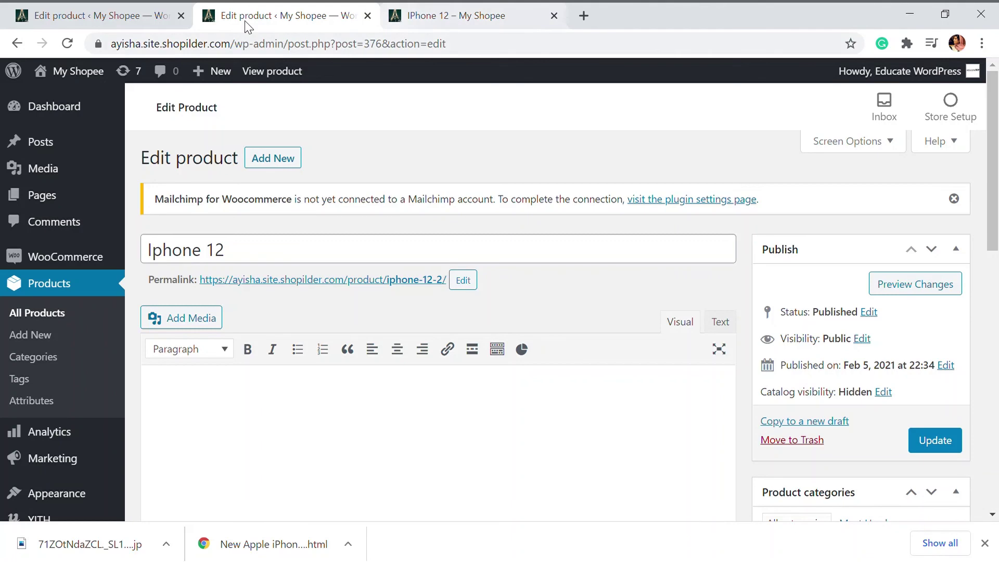
left_click(479, 12)
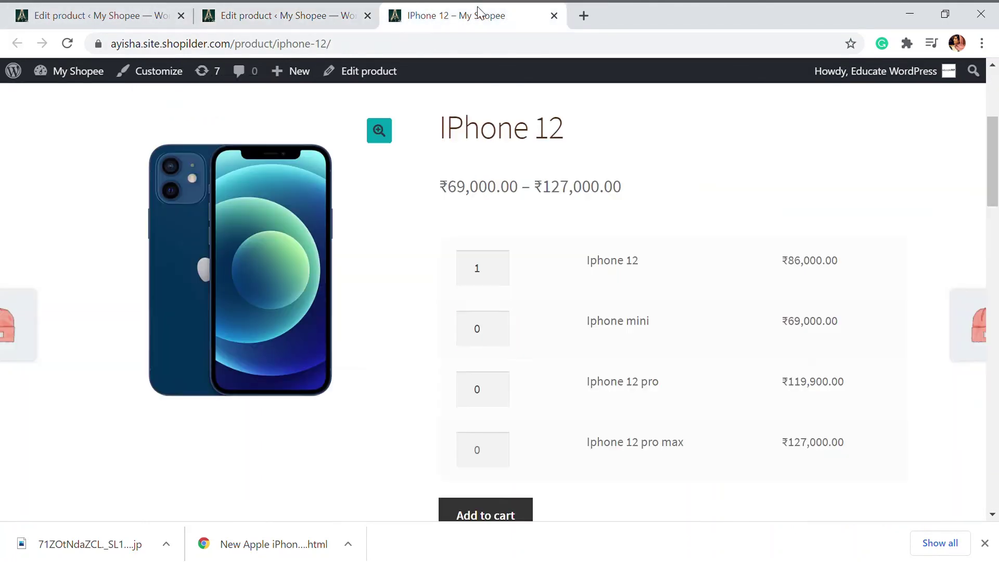
scroll(650, 322, "up", 4)
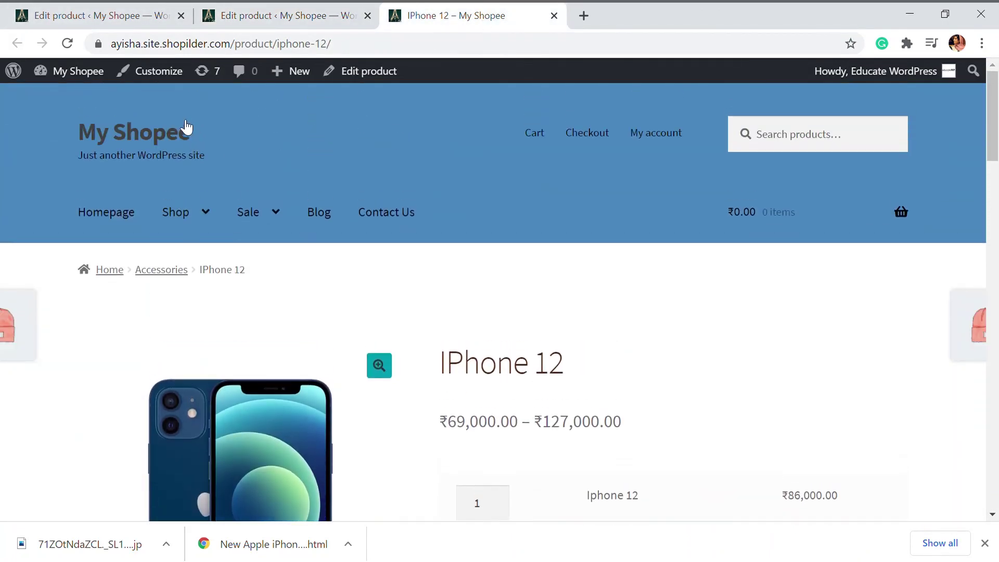
left_click(67, 43)
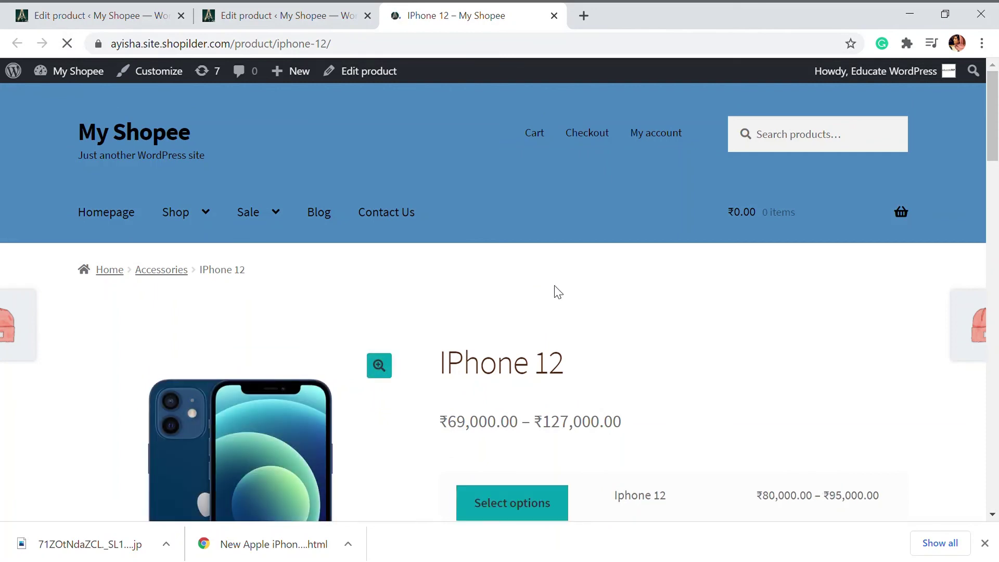
Look over the grouped items on the IPhone 12 store page and glance at the grouped product's edit page.
scroll(556, 290, "down", 5)
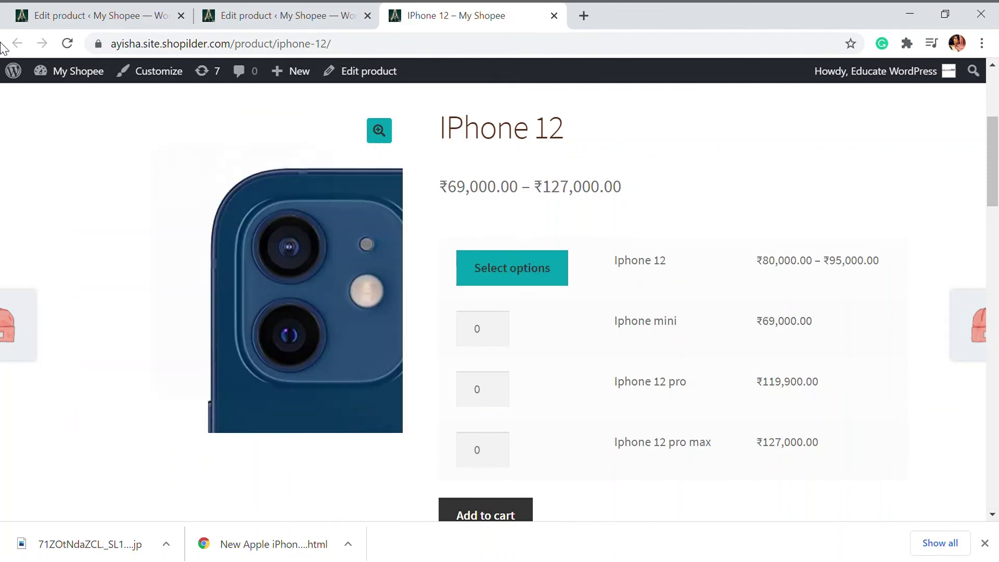
left_click(103, 25)
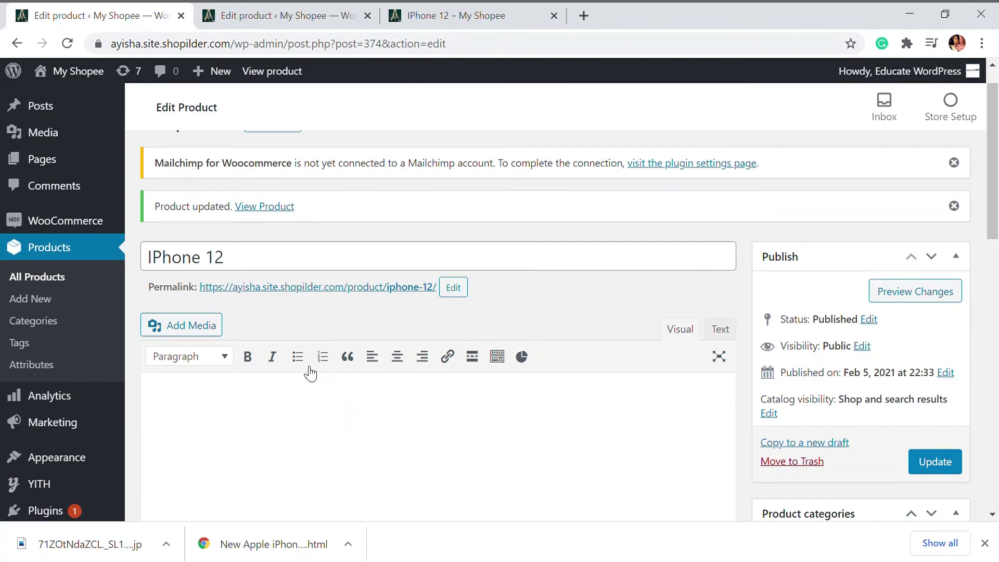
scroll(312, 375, "down", 4)
left_click(479, 14)
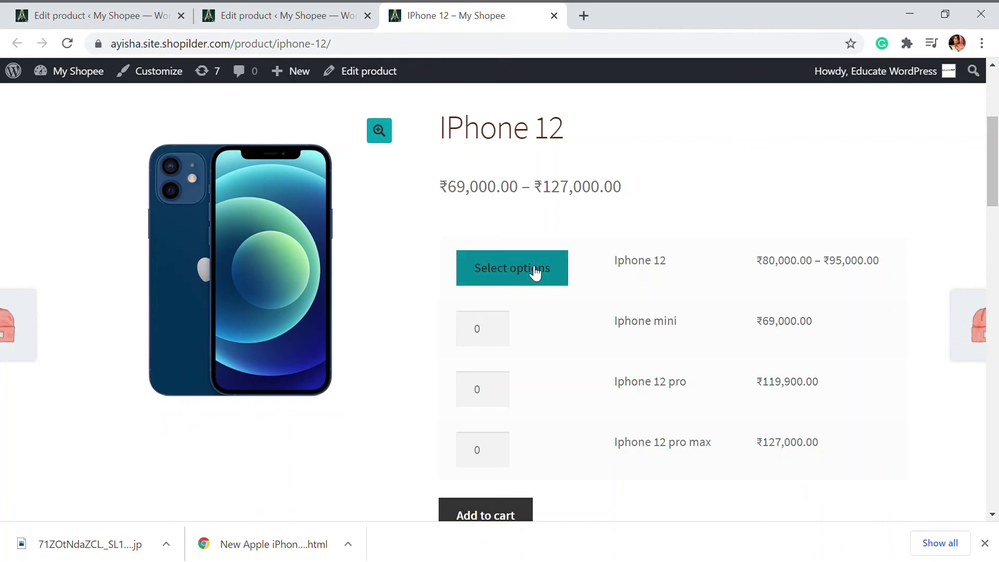
Open the Iphone 12 item's options from the grouped product and choose 128 as storage to check that variation's price.
left_click(538, 271)
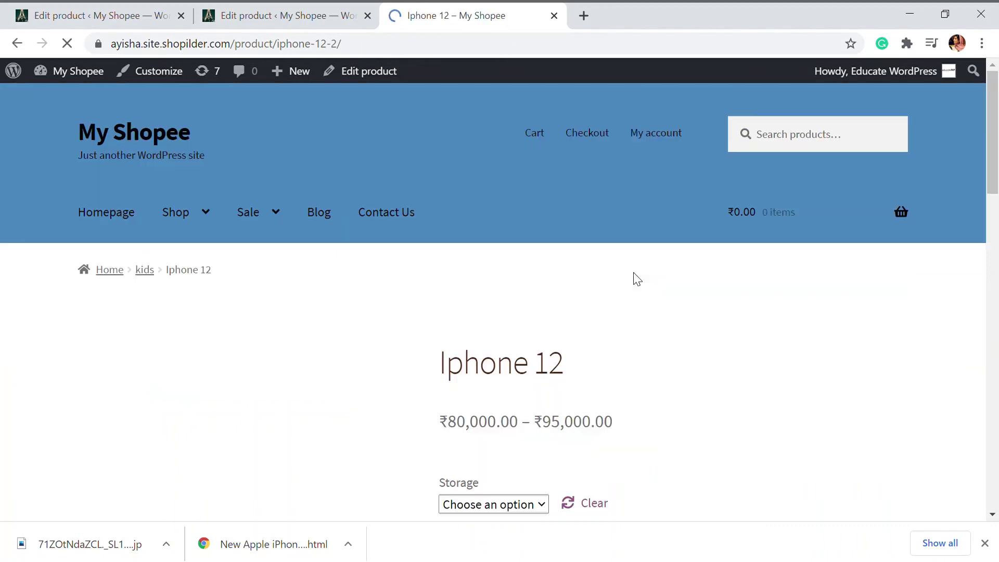
scroll(607, 298, "down", 4)
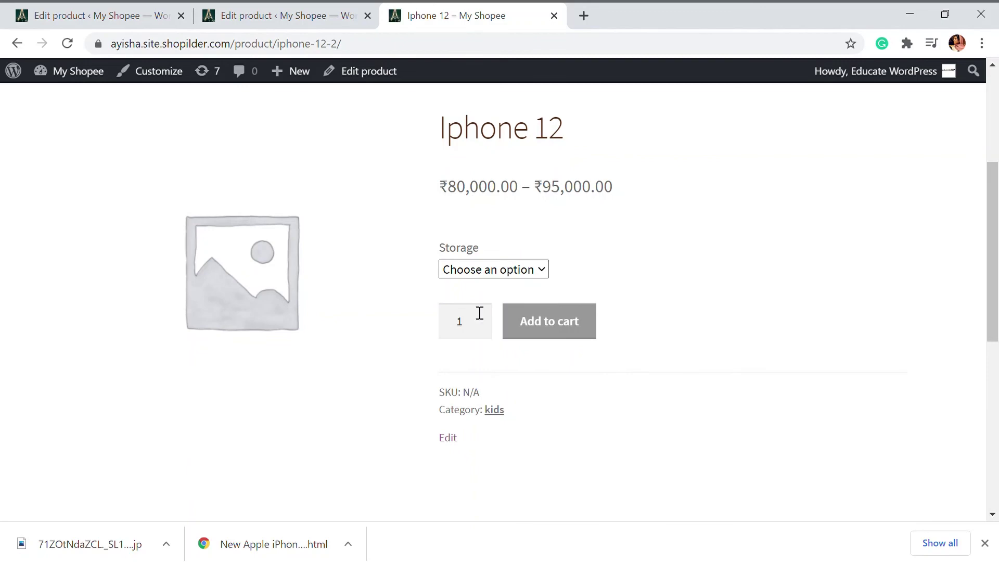
key("Down")
key("Down")
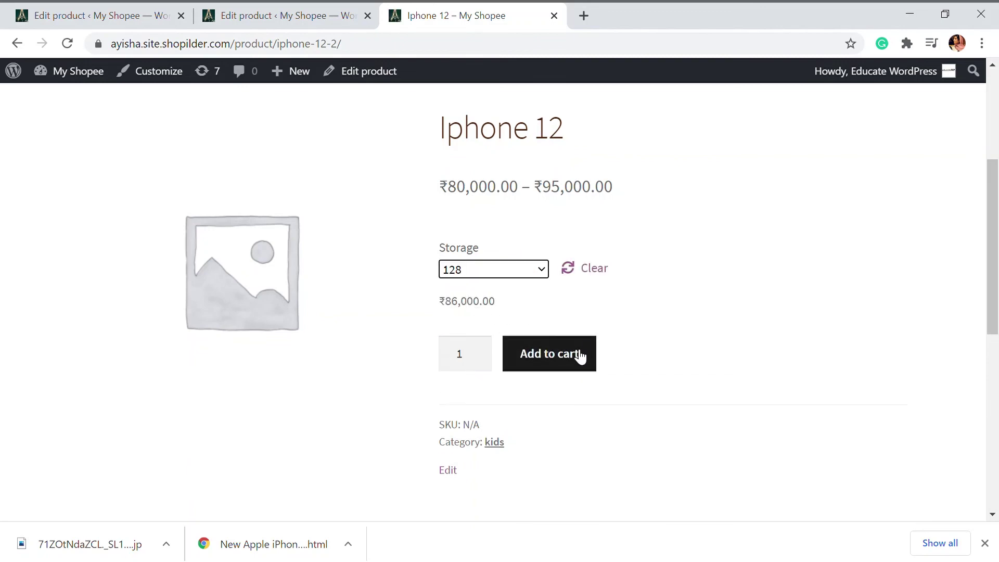
scroll(562, 374, "up", 5)
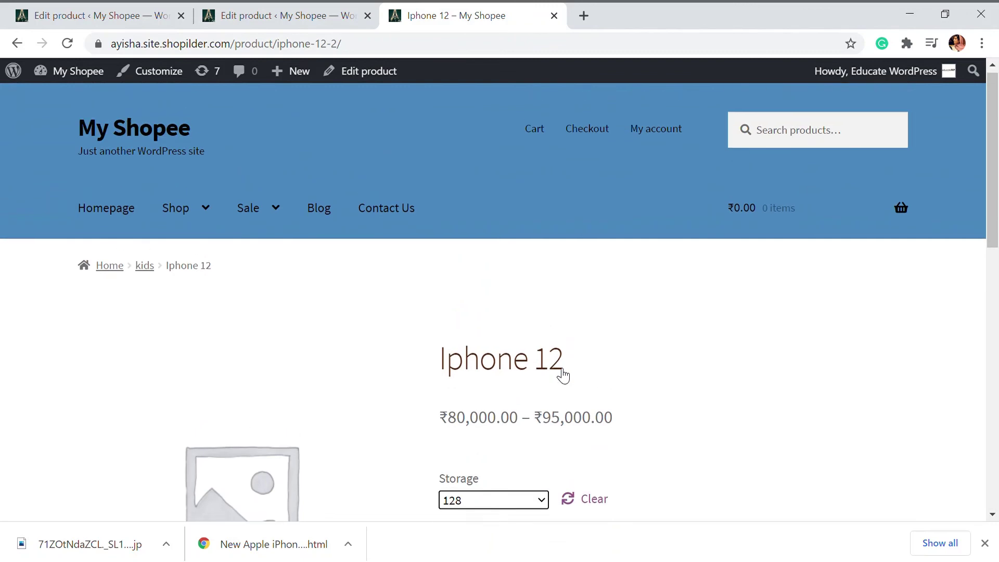
scroll(562, 375, "down", 3)
scroll(178, 185, "up", 3)
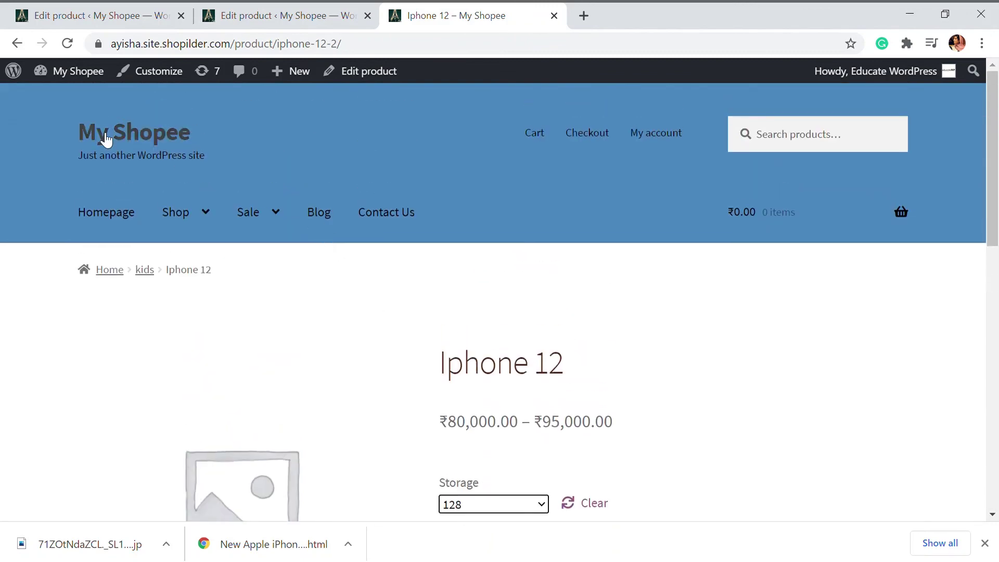
Return to the grouped IPhone 12 store page and review its list of items and product details.
left_click(17, 44)
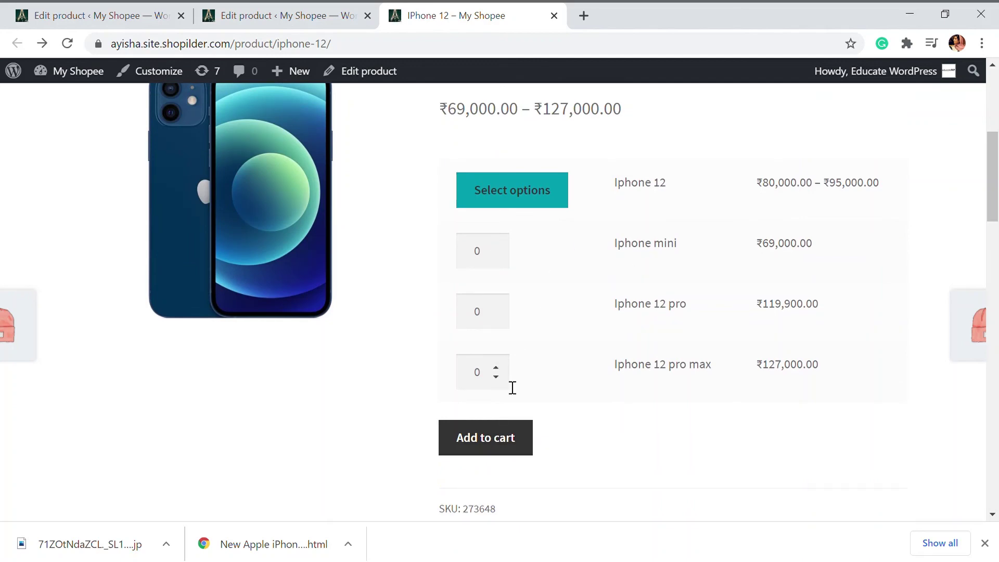
scroll(523, 393, "down", 4)
scroll(526, 387, "up", 7)
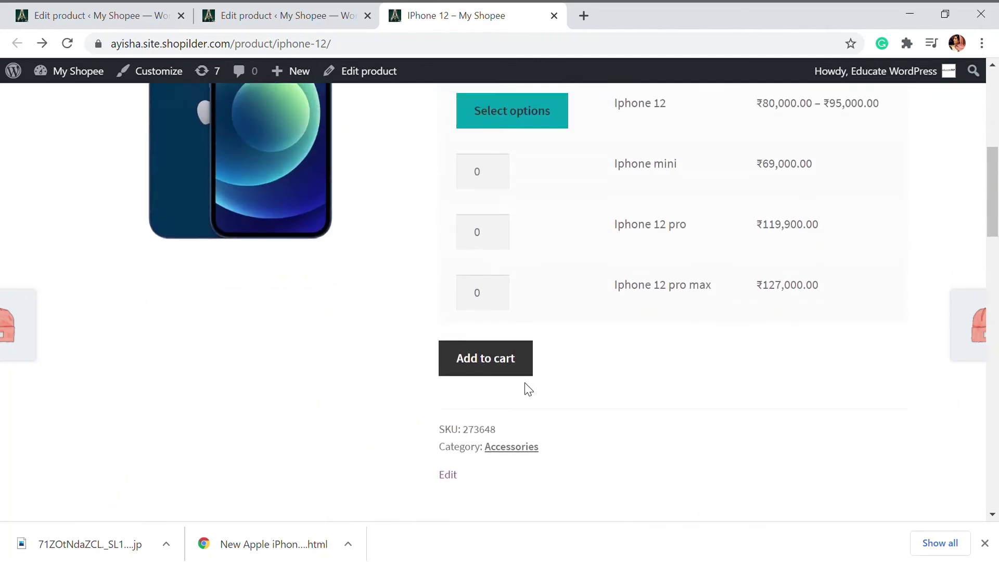